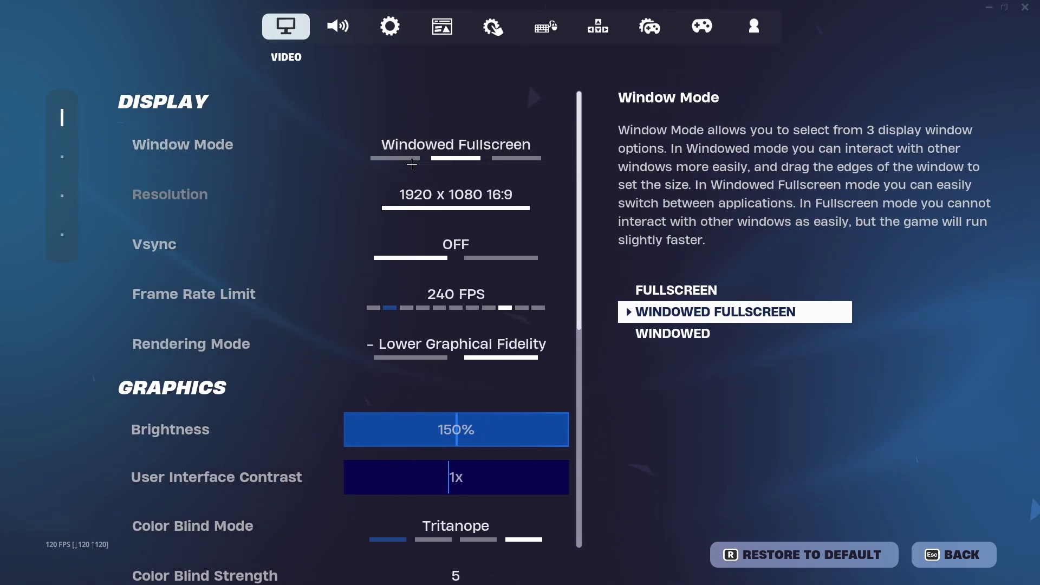
- Review Fortnite's Video settings: Performance rendering, 240 FPS limit, Near view distance, Low textures and meshes
{"action": "scroll", "coordinate": [390, 165], "scroll_direction": "down", "scroll_amount": 1}
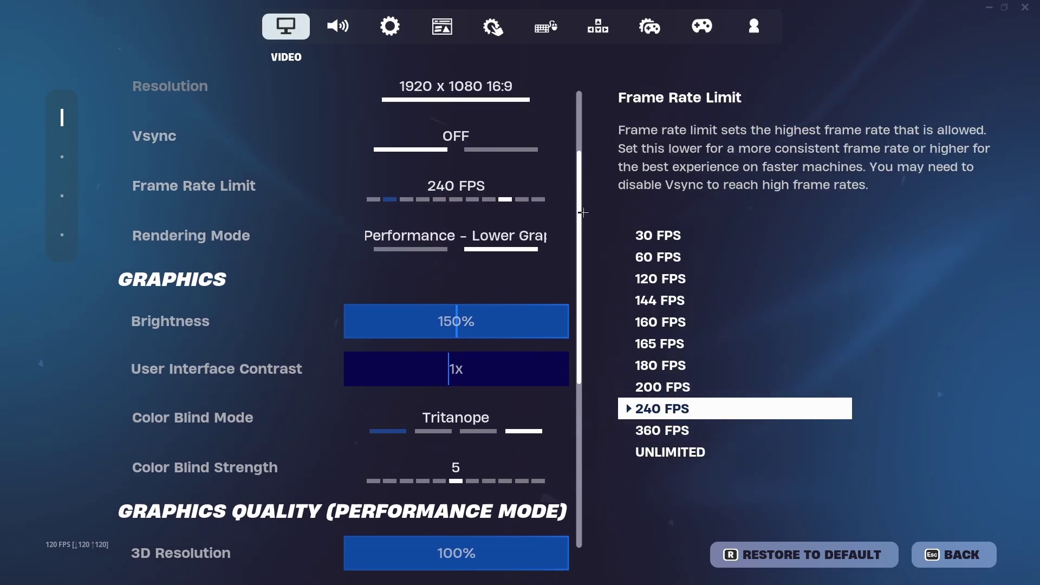
{"action": "scroll", "coordinate": [310, 208], "scroll_direction": "down", "scroll_amount": 1}
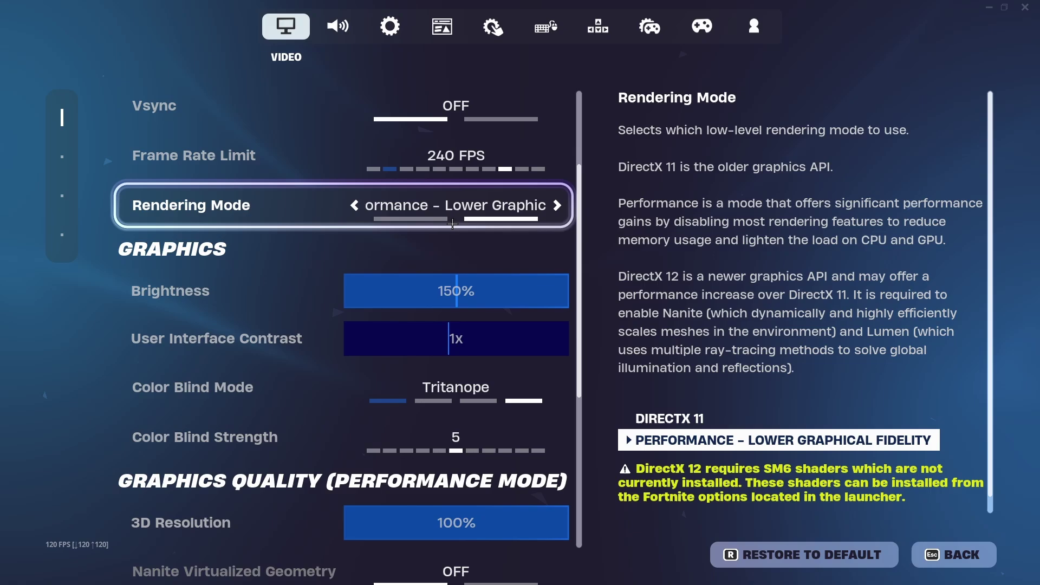
{"action": "left_click_drag", "start_coordinate": [578, 222], "coordinate": [578, 353]}
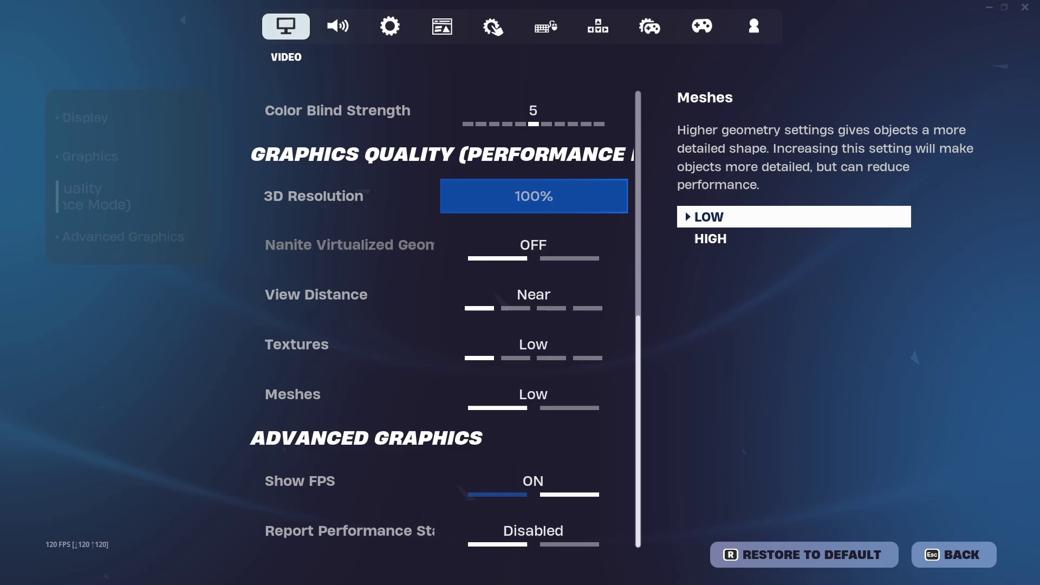
- Check the Audio tab's Subtitles Options, then review the Game tab's Replays and Energy Saving options, all Off
{"action": "left_click", "coordinate": [338, 26]}
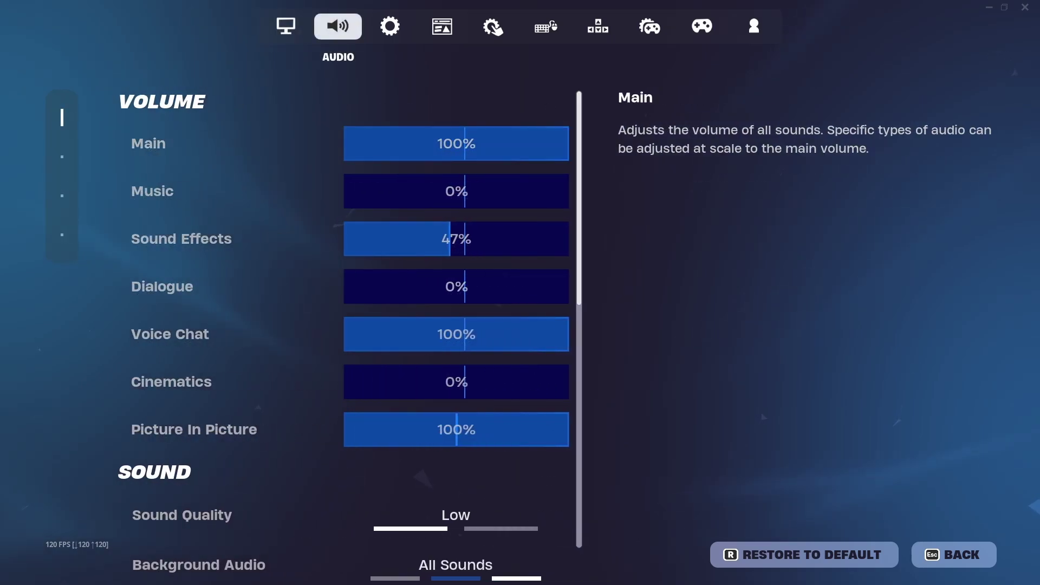
{"action": "scroll", "coordinate": [587, 186], "scroll_direction": "down", "scroll_amount": 2}
{"action": "scroll", "coordinate": [588, 187], "scroll_direction": "down", "scroll_amount": 2}
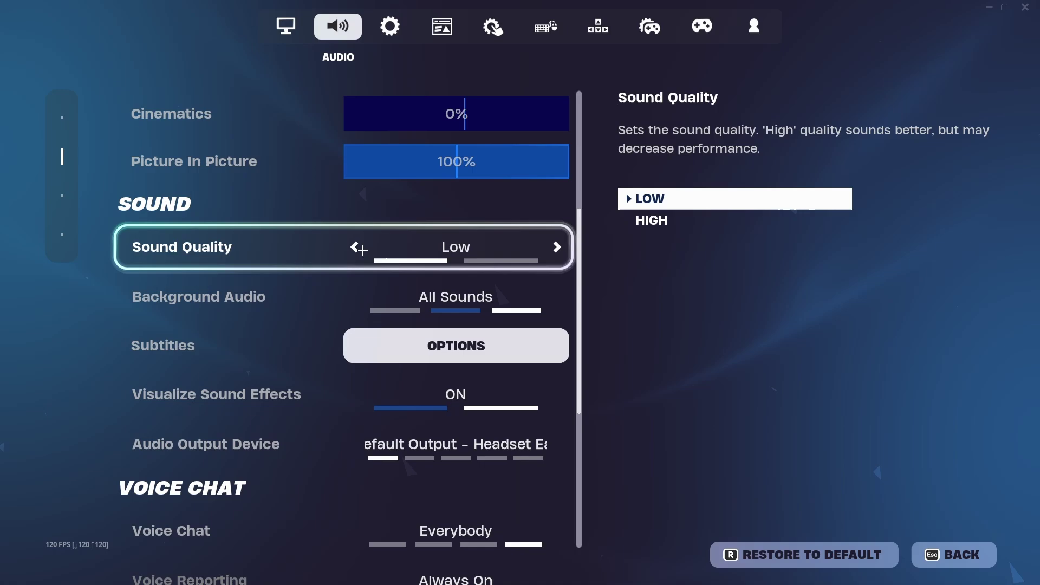
{"action": "left_click", "coordinate": [401, 357]}
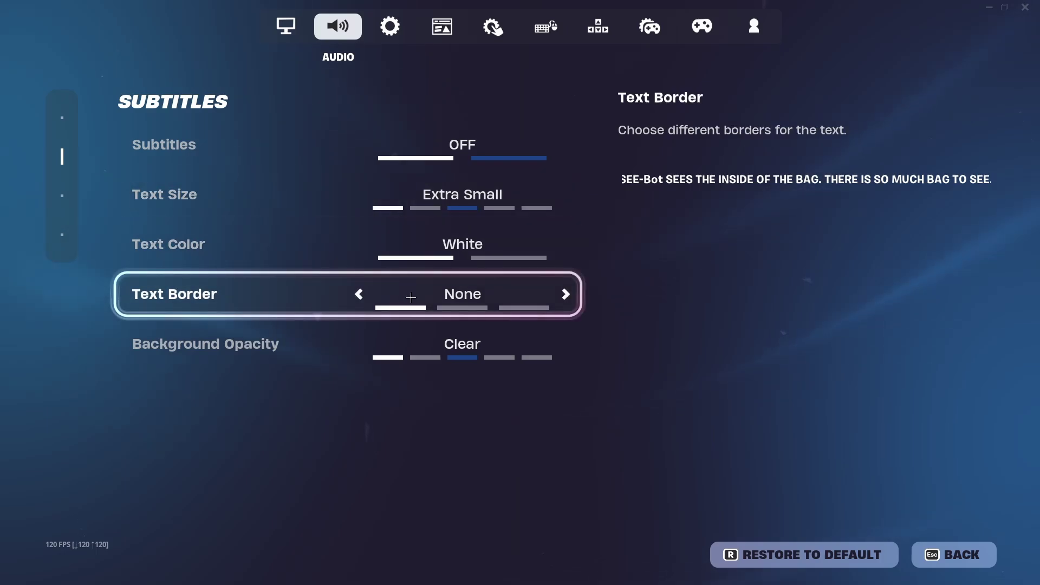
{"action": "key", "text": "Escape"}
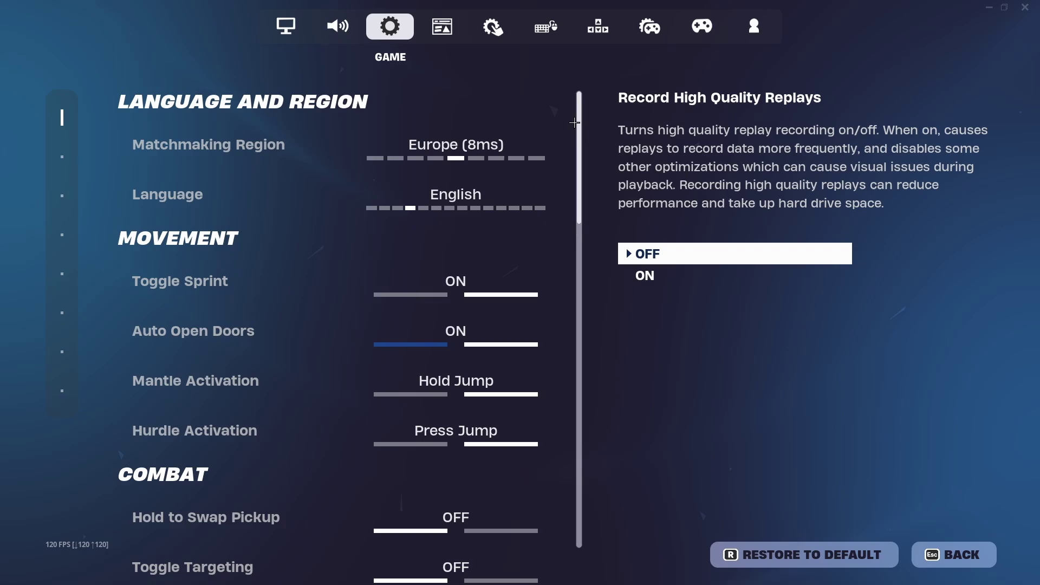
{"action": "scroll", "coordinate": [574, 122], "scroll_direction": "down", "scroll_amount": 15}
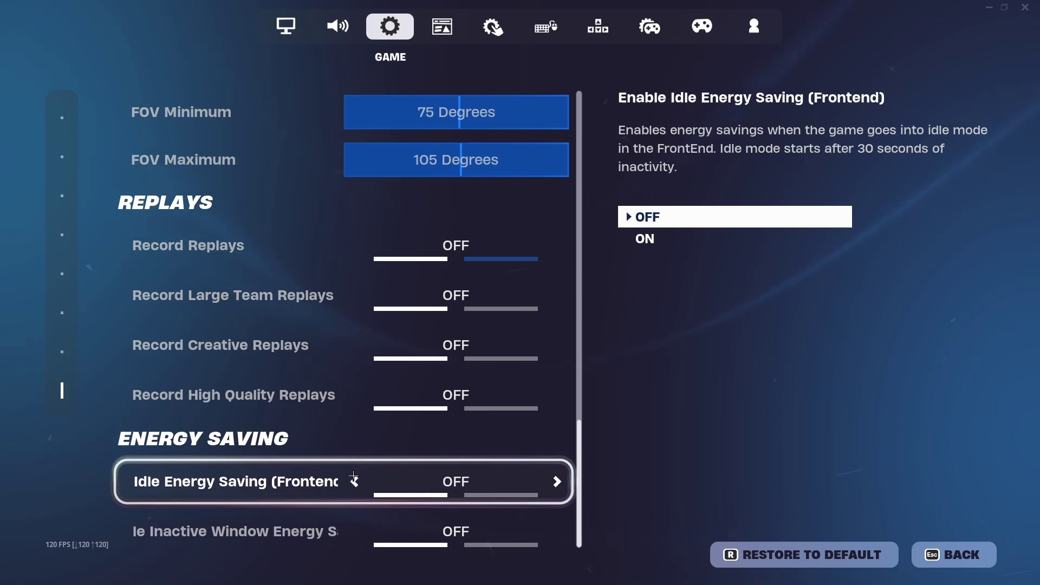
- Look through the Account and Privacy options, then exit Fortnite's settings
{"action": "left_click", "coordinate": [754, 26]}
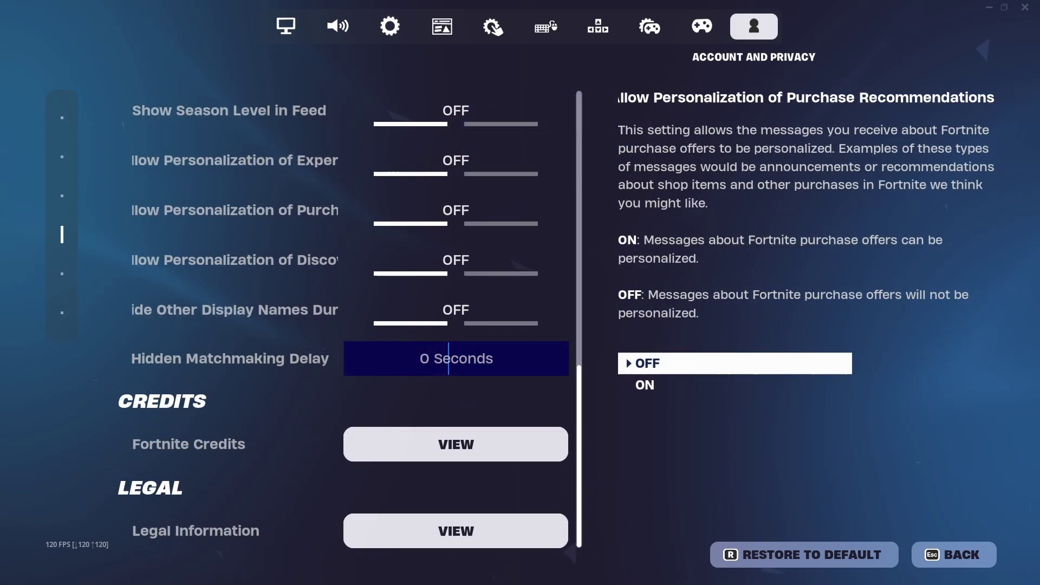
{"action": "scroll", "coordinate": [583, 301], "scroll_direction": "up", "scroll_amount": 5}
{"action": "scroll", "coordinate": [583, 301], "scroll_direction": "up", "scroll_amount": 5}
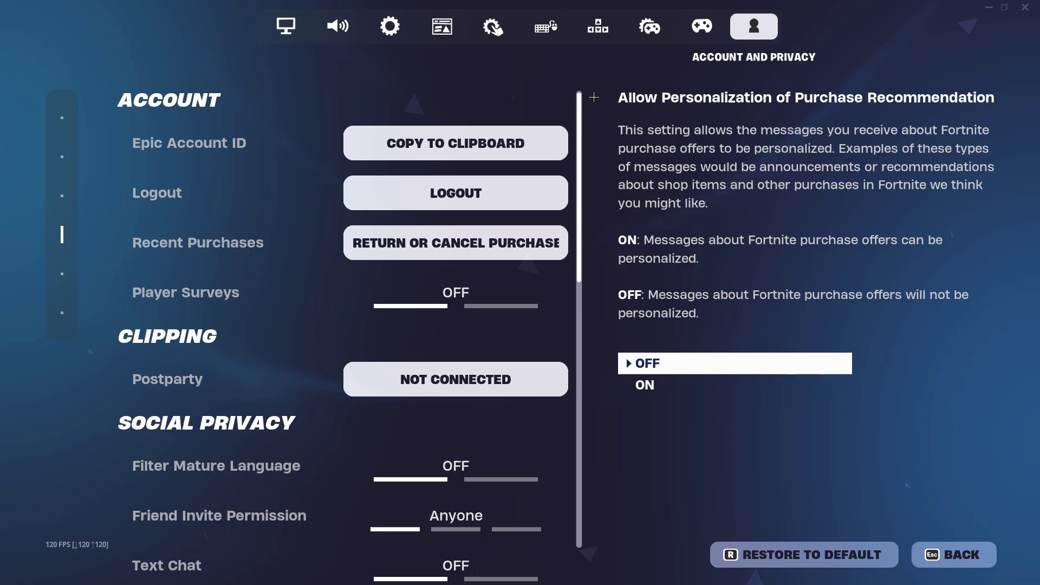
{"action": "scroll", "coordinate": [580, 223], "scroll_direction": "down", "scroll_amount": 2}
{"action": "scroll", "coordinate": [580, 222], "scroll_direction": "up", "scroll_amount": 3}
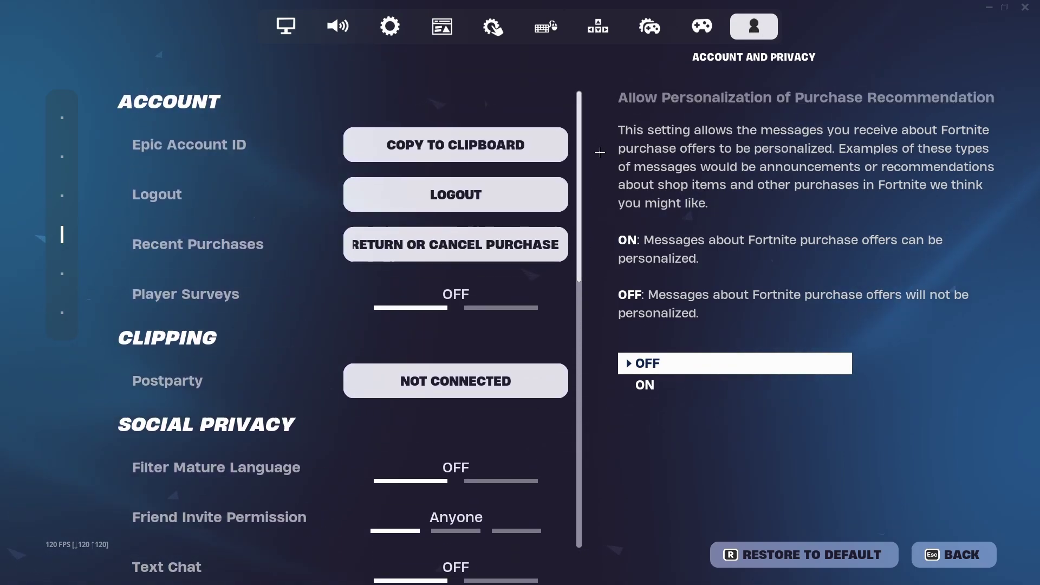
{"action": "scroll", "coordinate": [569, 277], "scroll_direction": "down", "scroll_amount": 3}
{"action": "scroll", "coordinate": [568, 277], "scroll_direction": "down", "scroll_amount": 2}
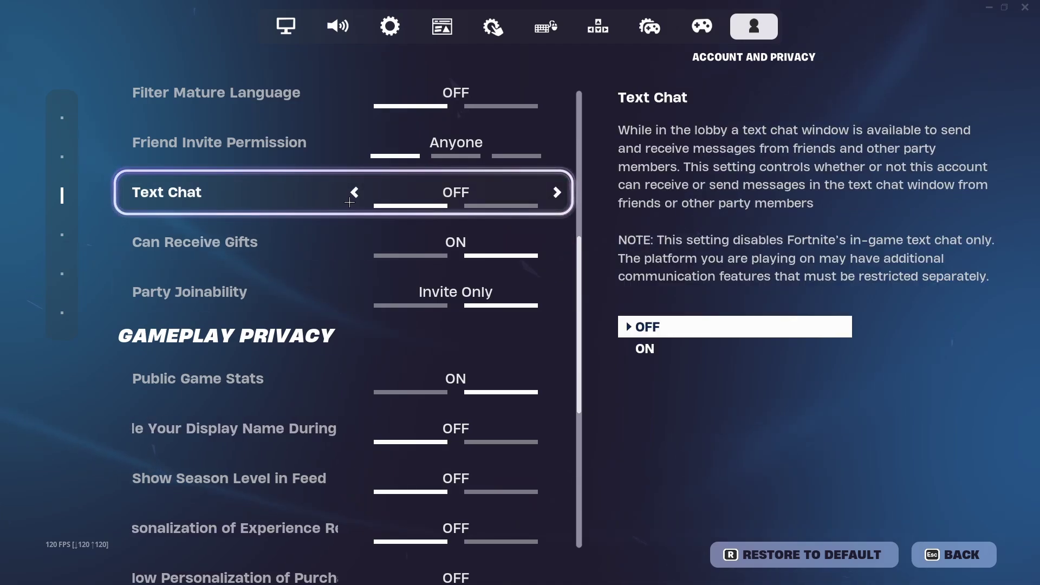
{"action": "key", "text": "Escape"}
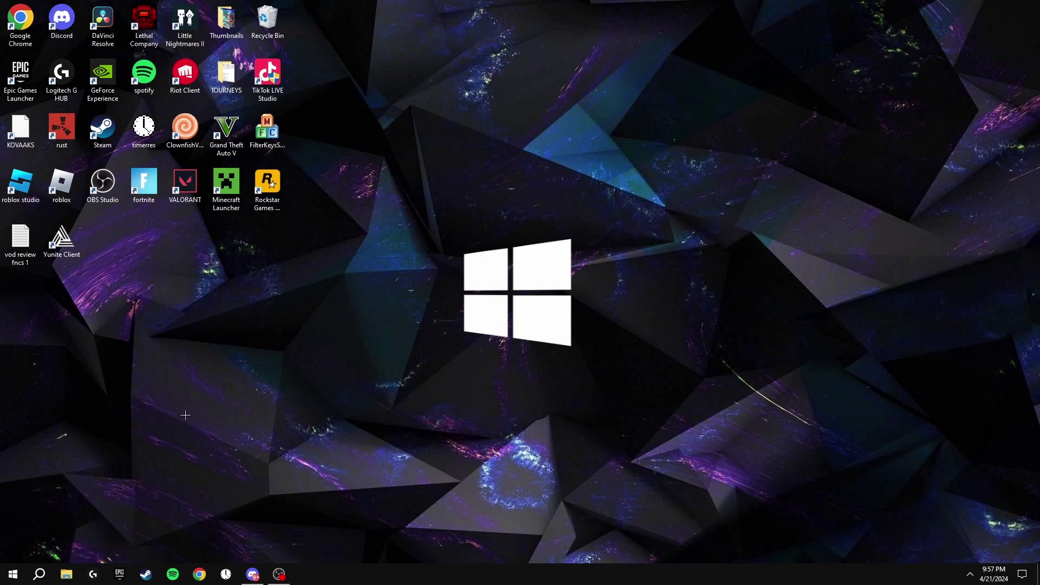
- In msconfig's advanced boot options, set the number of processors to 16, then apply and close
{"action": "left_click", "coordinate": [39, 574]}
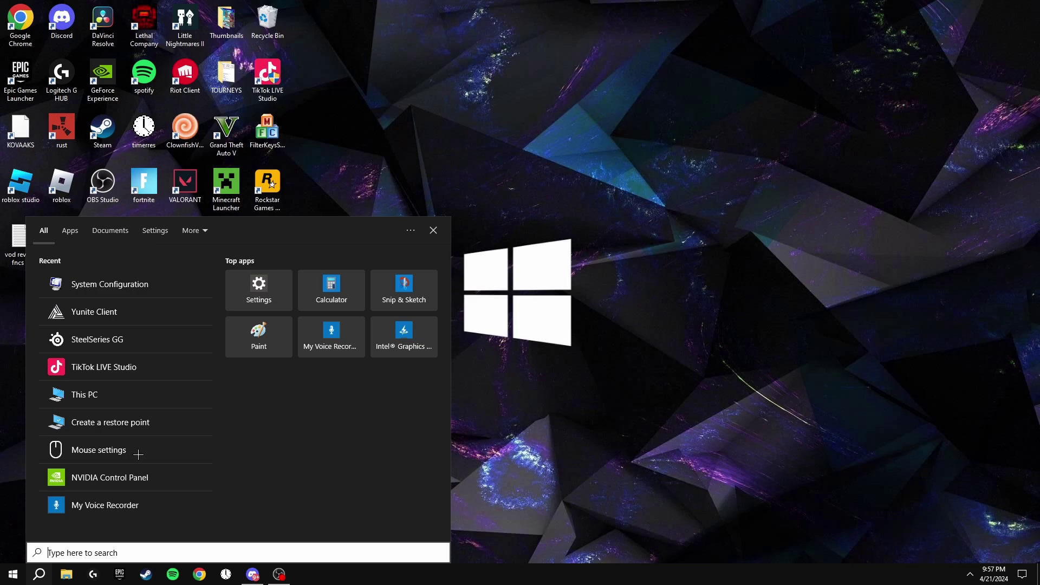
{"action": "type", "text": "sys"}
{"action": "left_click", "coordinate": [152, 284]}
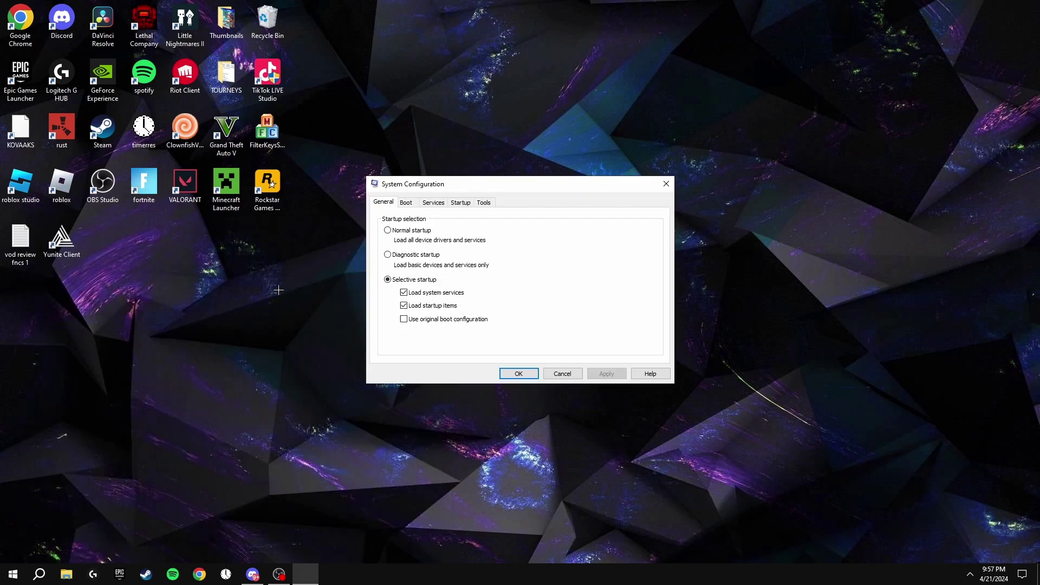
{"action": "left_click", "coordinate": [409, 203]}
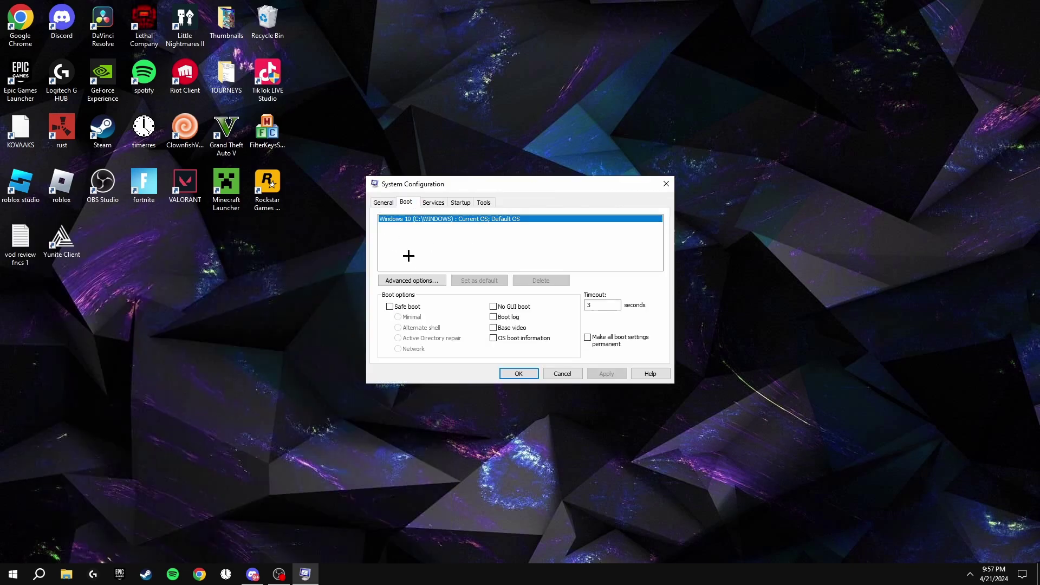
{"action": "left_click", "coordinate": [412, 280]}
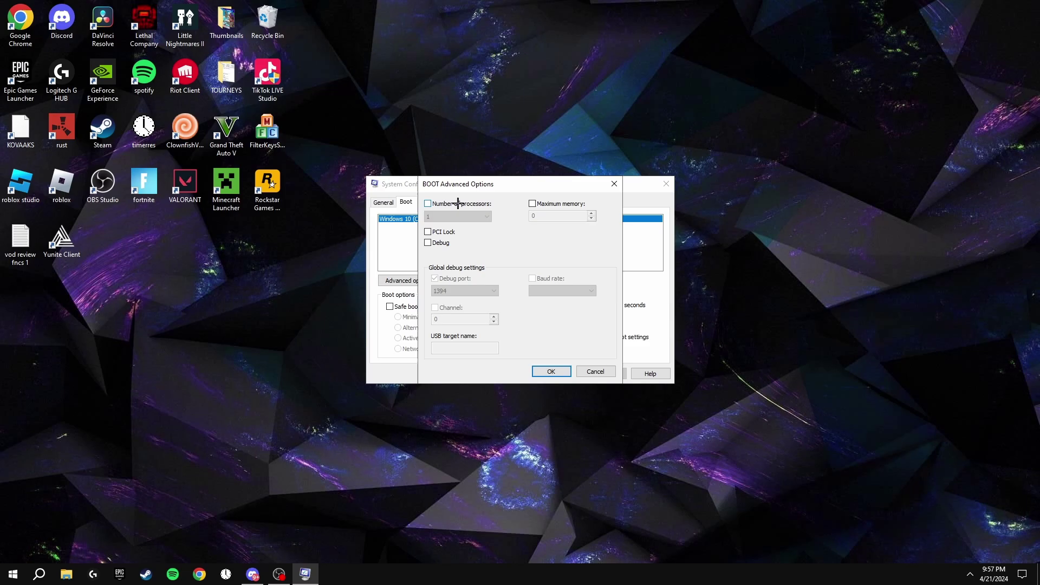
{"action": "left_click", "coordinate": [458, 203]}
{"action": "left_click", "coordinate": [439, 218]}
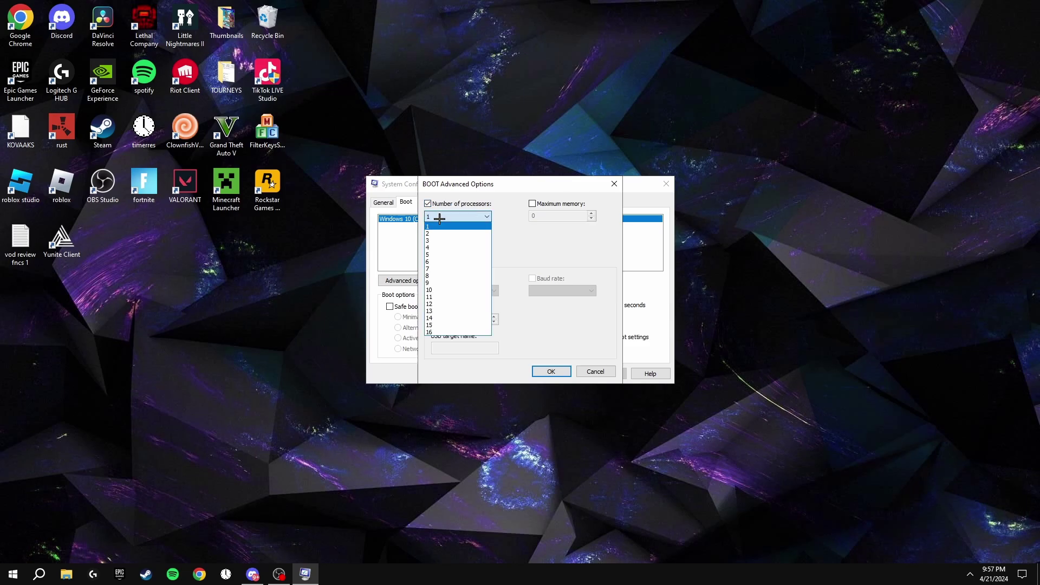
{"action": "left_click", "coordinate": [442, 332]}
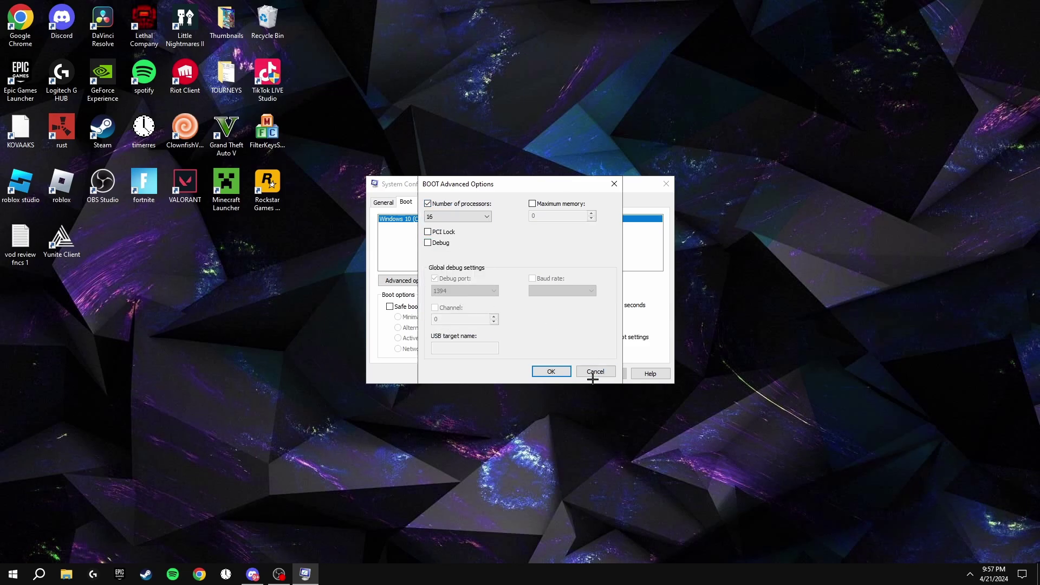
{"action": "left_click", "coordinate": [551, 372]}
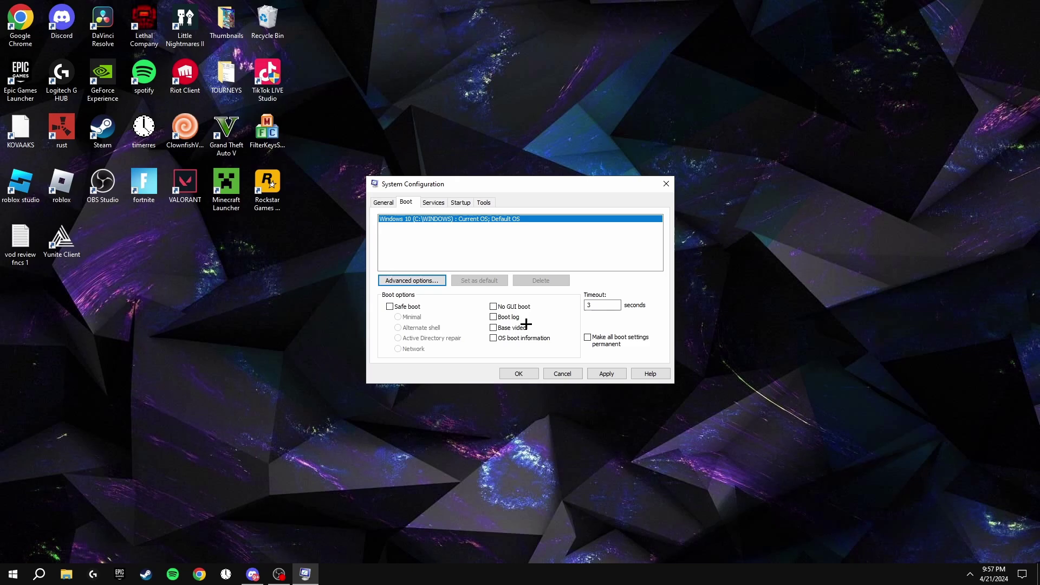
{"action": "left_click", "coordinate": [599, 374]}
{"action": "left_click", "coordinate": [517, 374]}
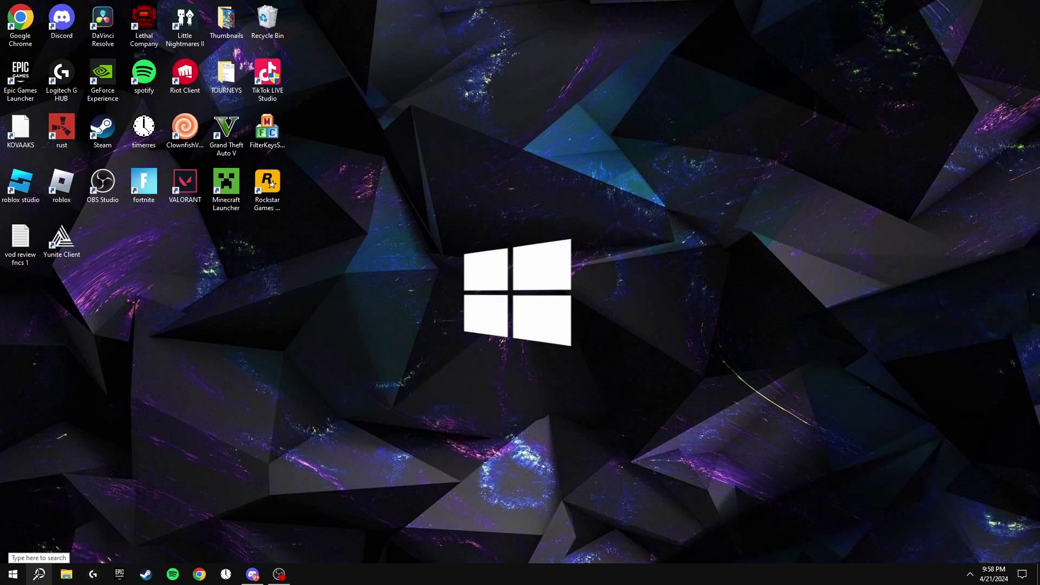
- Turn off 'Let apps run in the background' in Background apps settings and close Settings
{"action": "left_click", "coordinate": [39, 574]}
{"action": "type", "text": "back"}
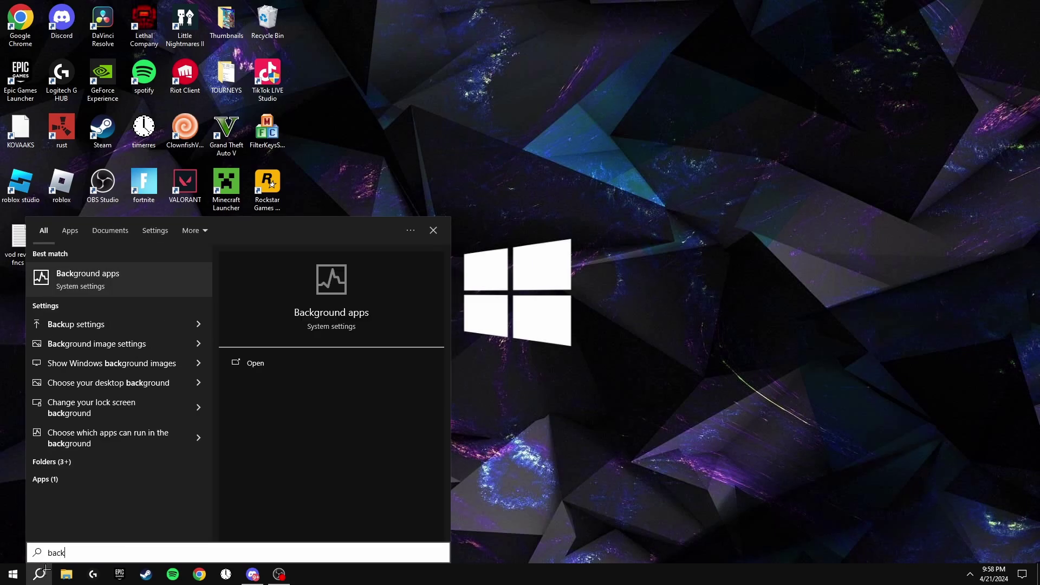
{"action": "left_click", "coordinate": [130, 282]}
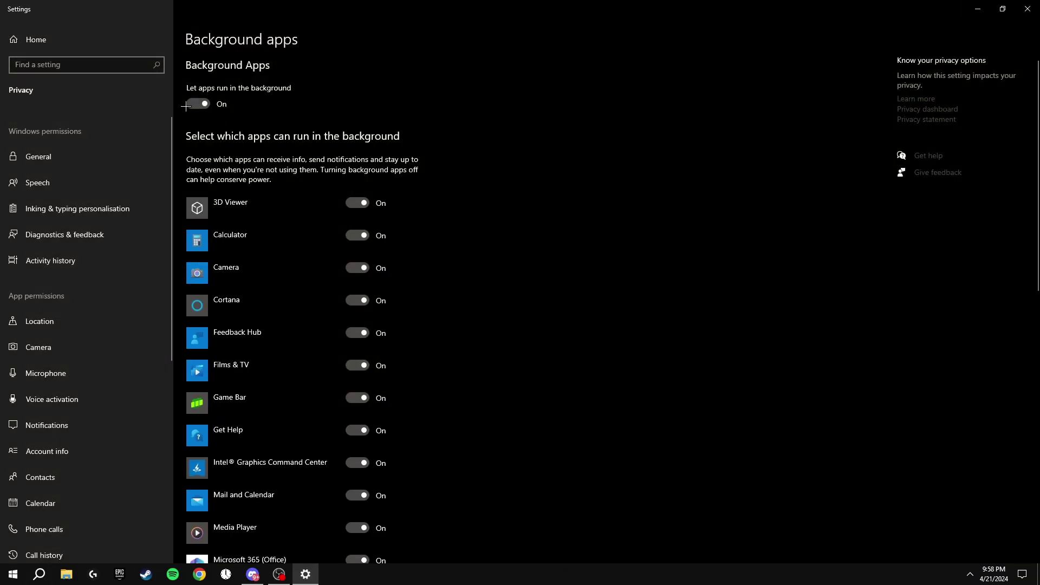
{"action": "left_click", "coordinate": [197, 104]}
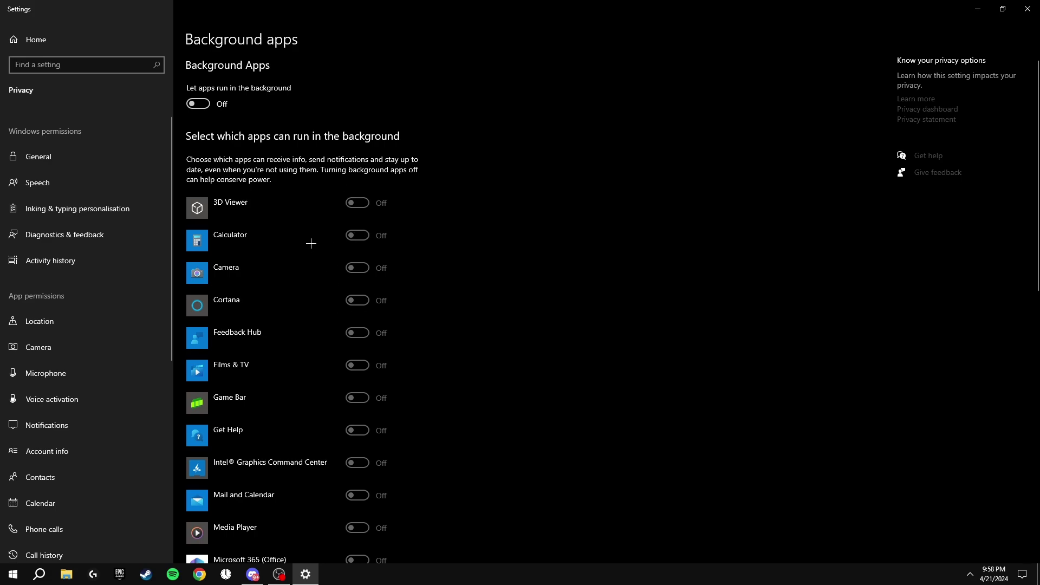
{"action": "key", "text": "alt+F4"}
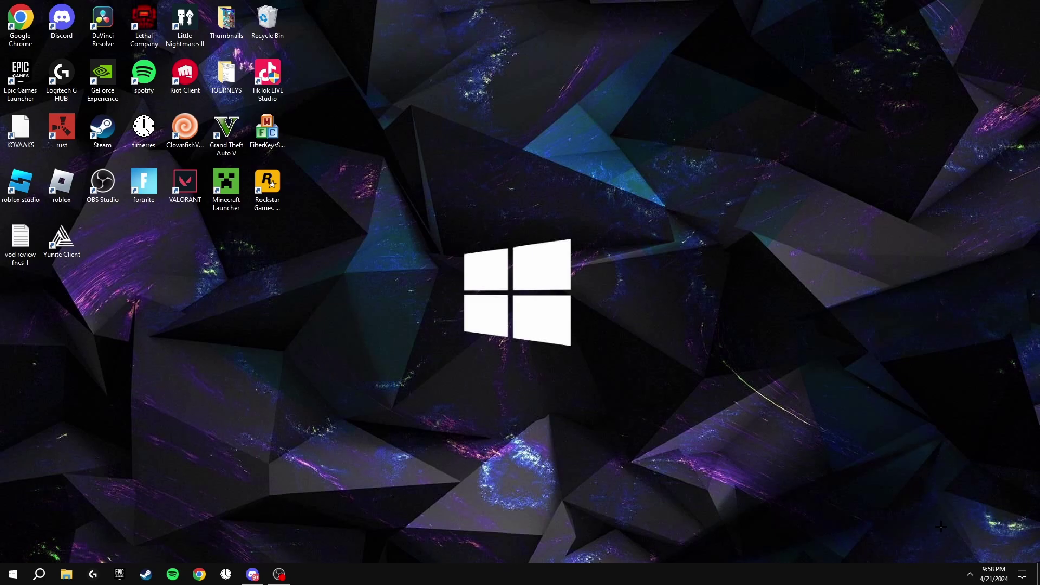
{"action": "left_click", "coordinate": [970, 575]}
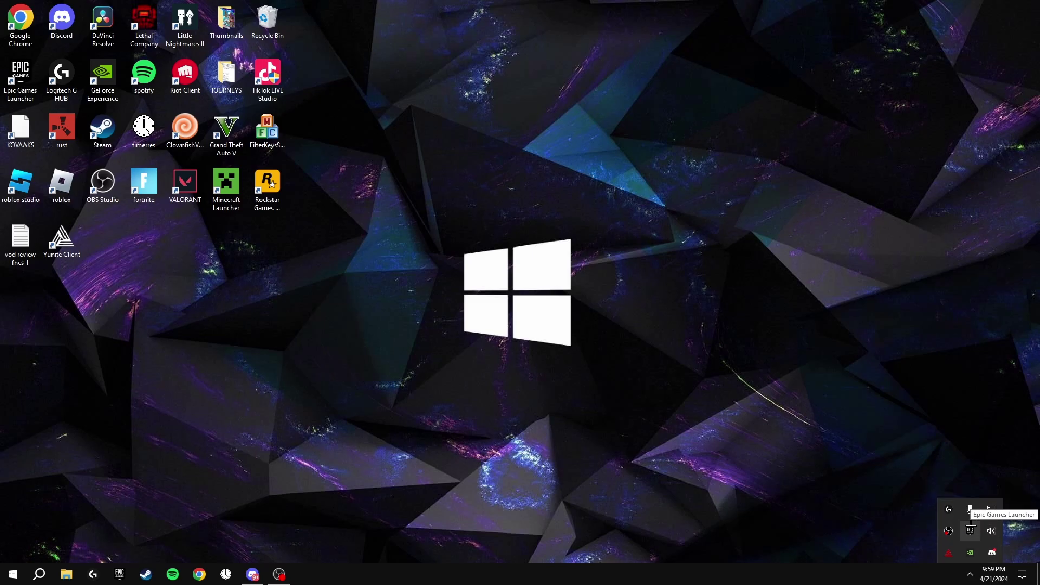
{"action": "right_click", "coordinate": [948, 553]}
{"action": "left_click", "coordinate": [916, 534]}
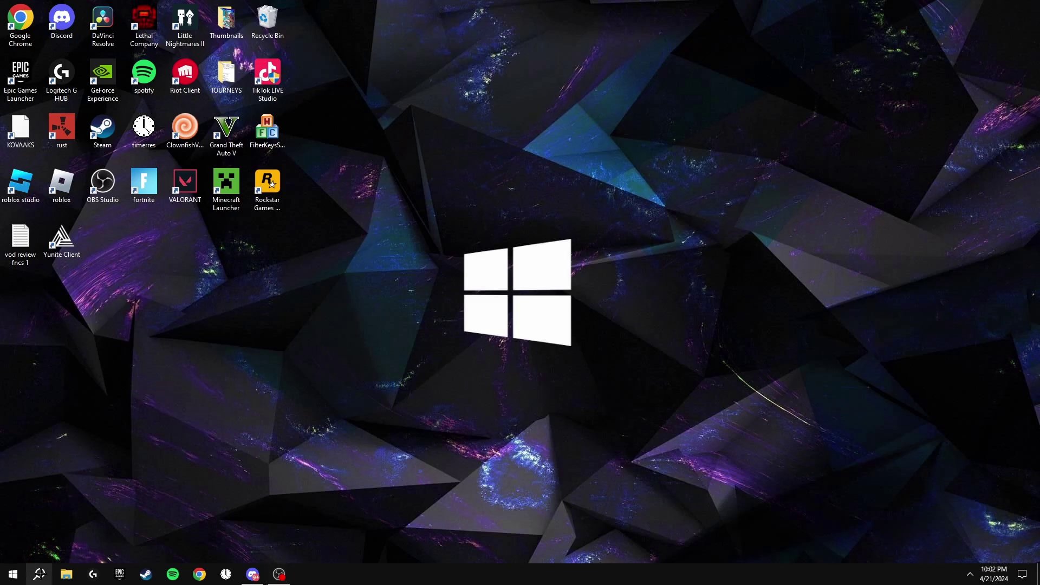
- In Device Manager, expand System devices to the High precision event timer without changing it
{"action": "left_click", "coordinate": [39, 574]}
{"action": "type", "text": "device"}
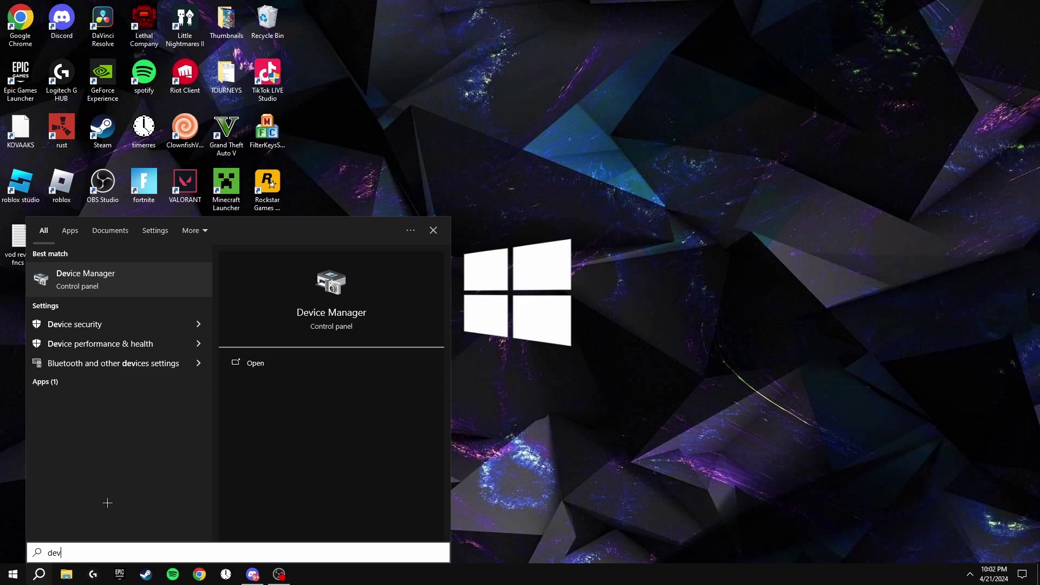
{"action": "key", "text": "Return"}
{"action": "left_click_drag", "start_coordinate": [461, 115], "coordinate": [460, 203]}
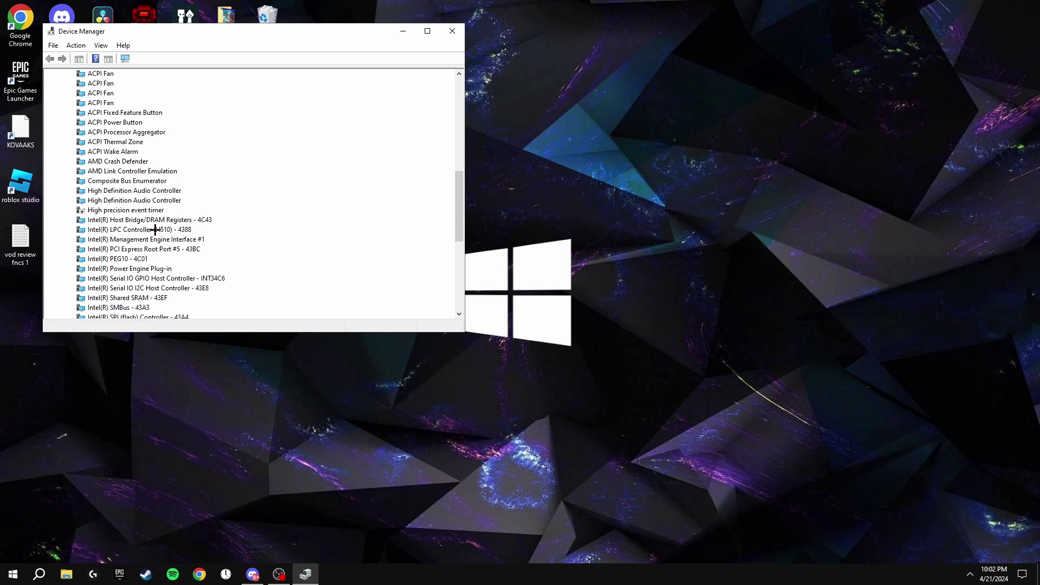
{"action": "left_click", "coordinate": [107, 209]}
{"action": "right_click", "coordinate": [127, 210]}
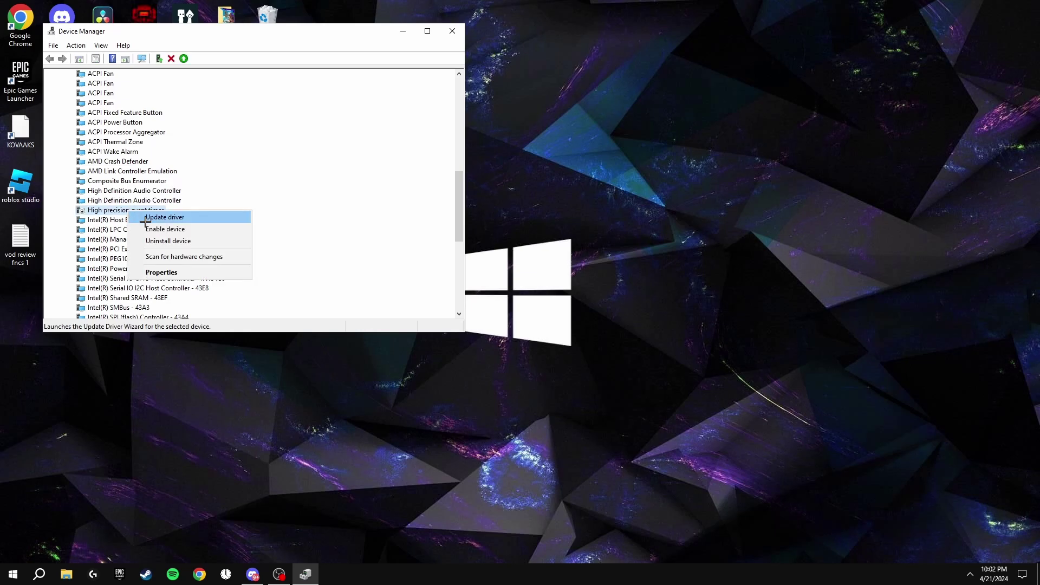
{"action": "left_click", "coordinate": [193, 202]}
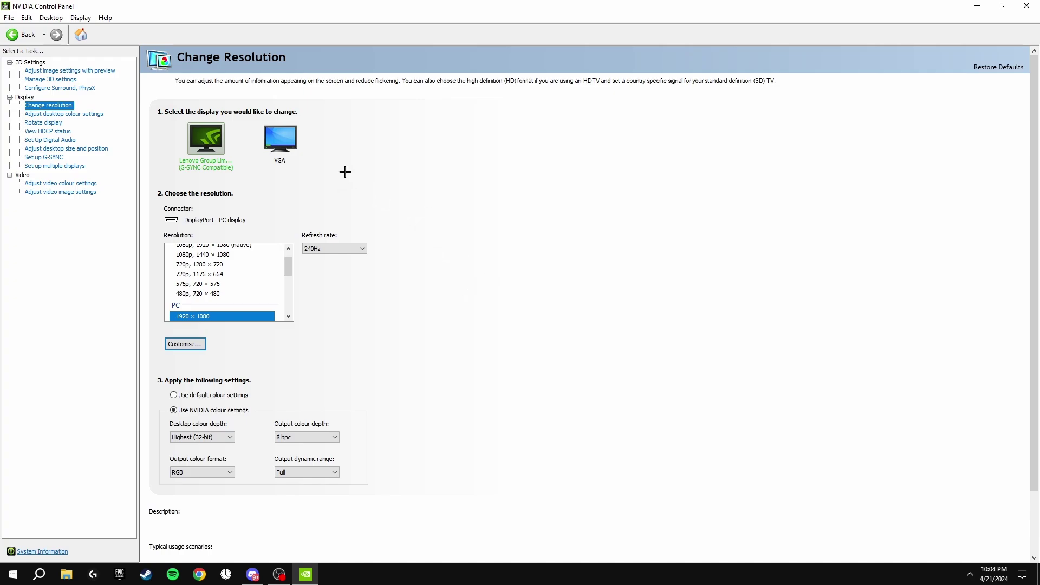
- On Adjust image settings with preview, choose 'Use my preference' and push the slider fully to Performance
{"action": "left_click", "coordinate": [60, 72]}
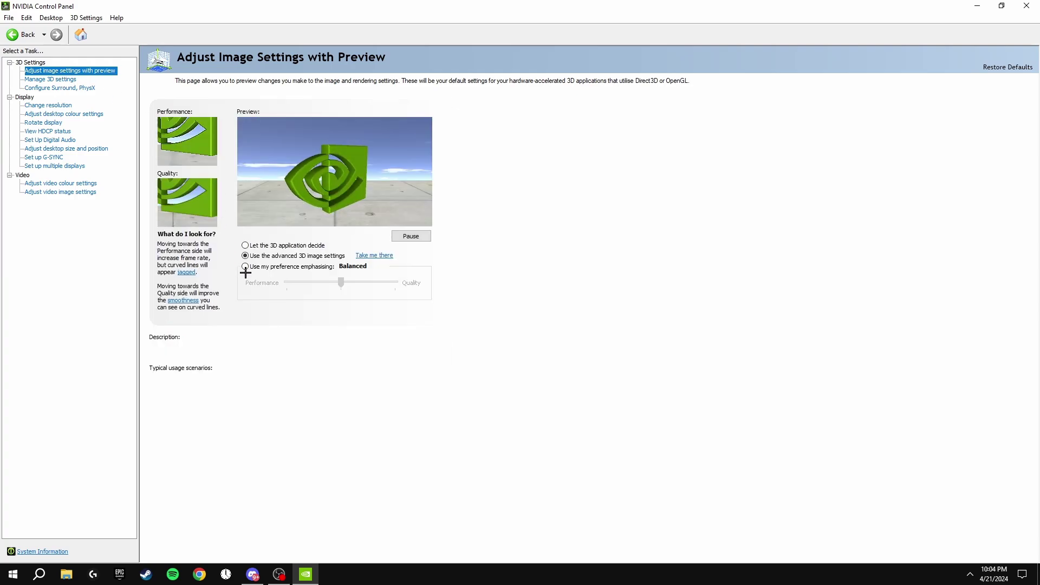
{"action": "mouse_move", "coordinate": [247, 267]}
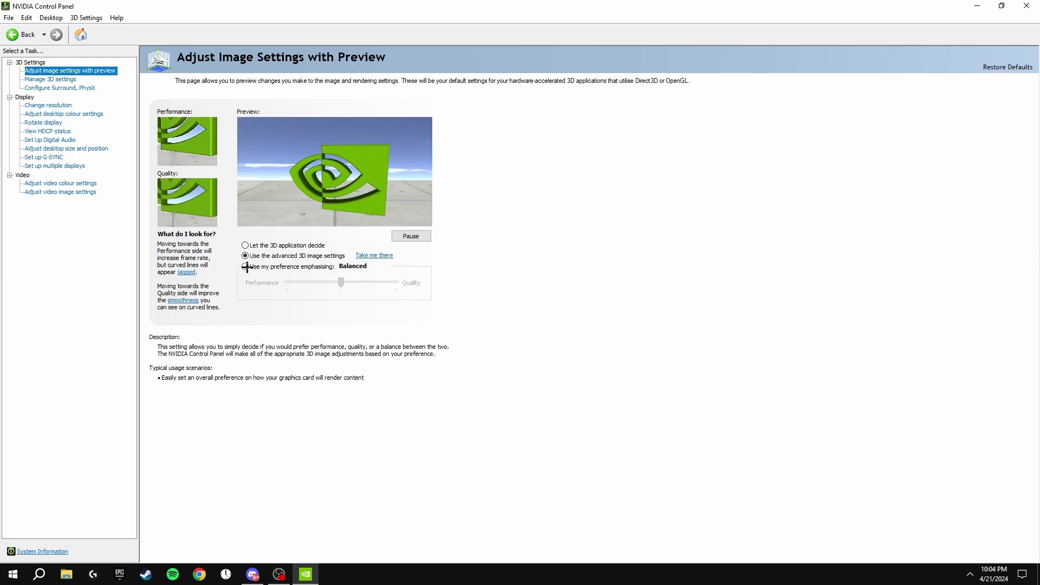
{"action": "left_click", "coordinate": [247, 267]}
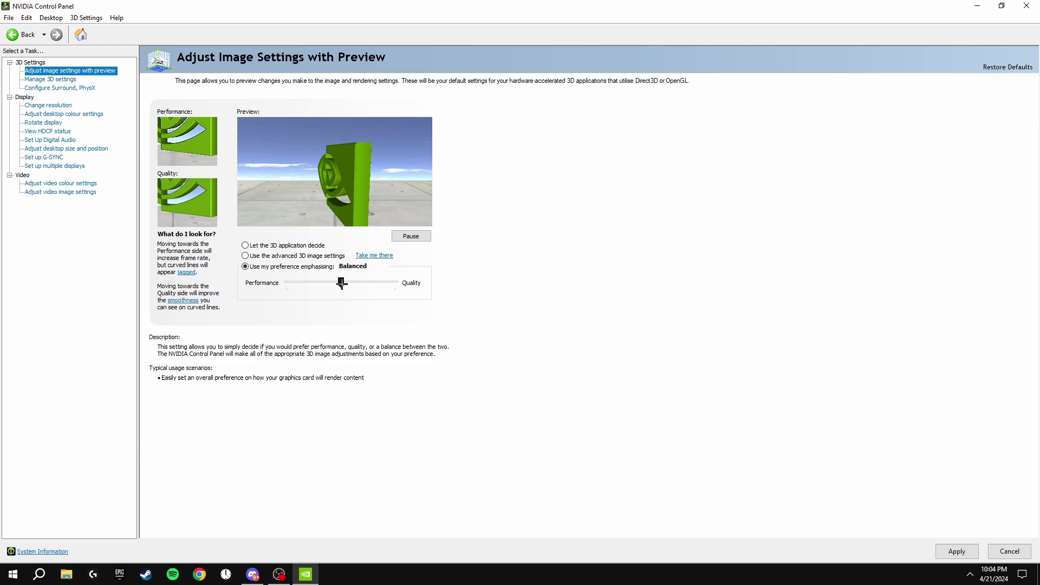
{"action": "left_click_drag", "start_coordinate": [342, 284], "coordinate": [288, 284]}
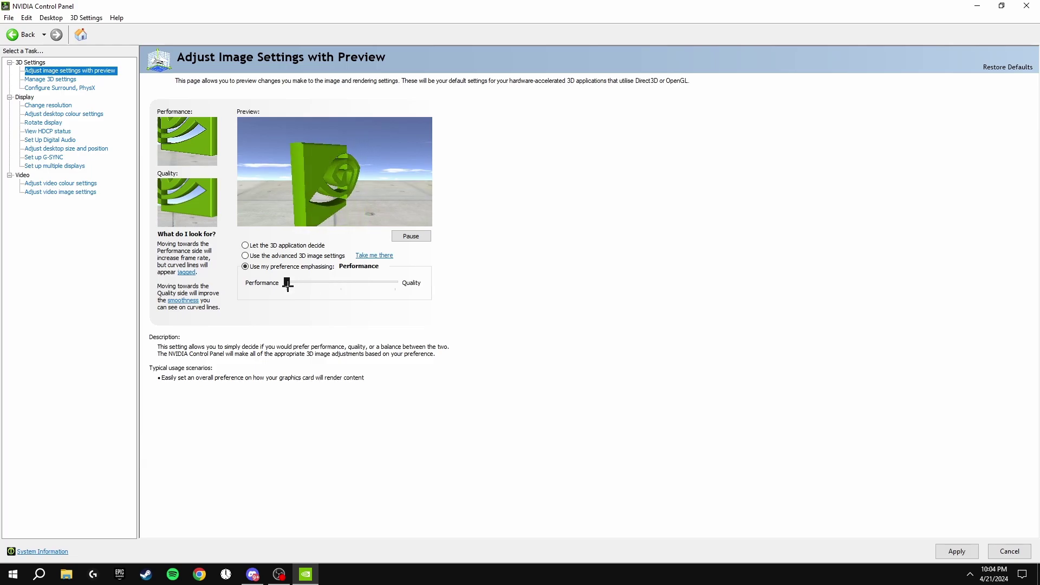
- Switch to 'Use the advanced 3D image settings' and go to Manage 3D Settings
{"action": "mouse_move", "coordinate": [248, 257]}
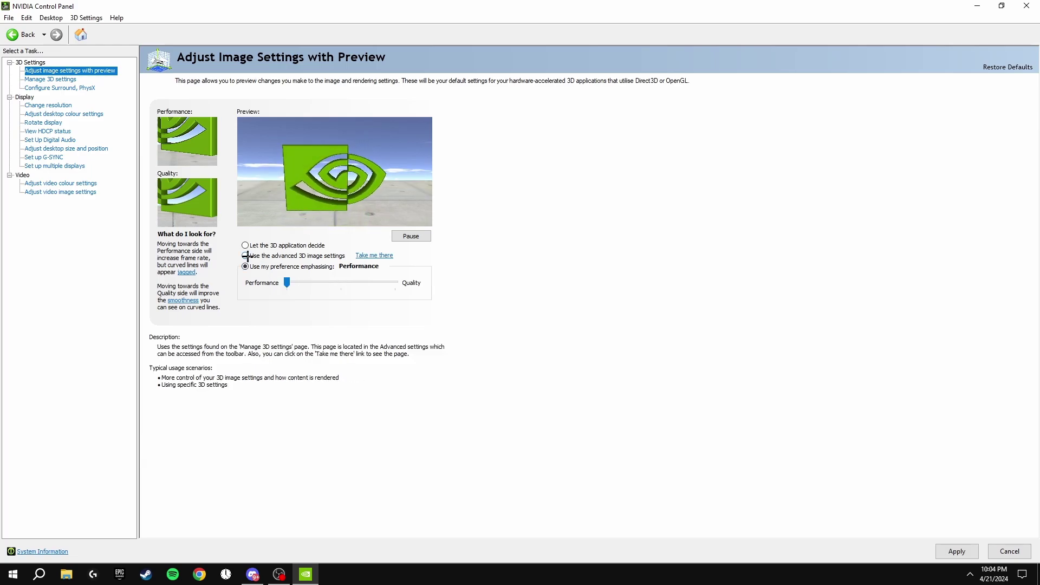
{"action": "left_click", "coordinate": [247, 256]}
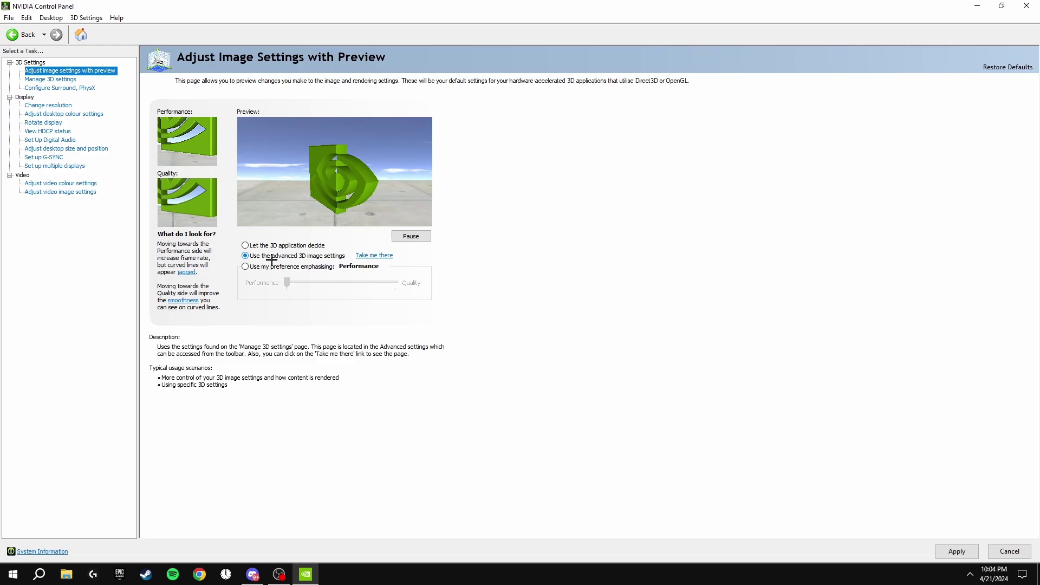
{"action": "left_click", "coordinate": [374, 256]}
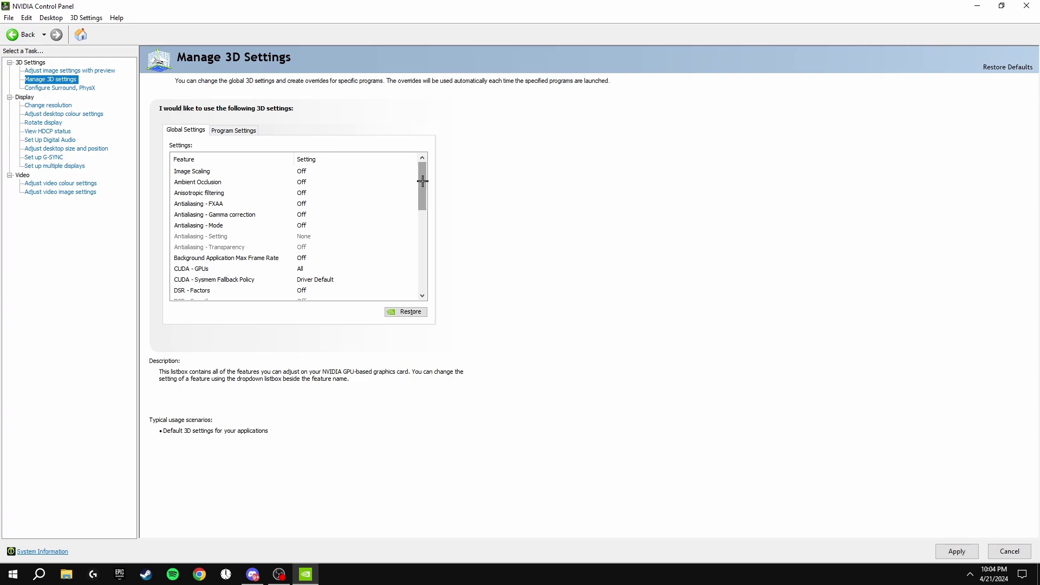
- Review the Global Settings list, then apply the pending changes and move to Configure Surround, PhysX
{"action": "left_click_drag", "start_coordinate": [423, 181], "coordinate": [426, 268]}
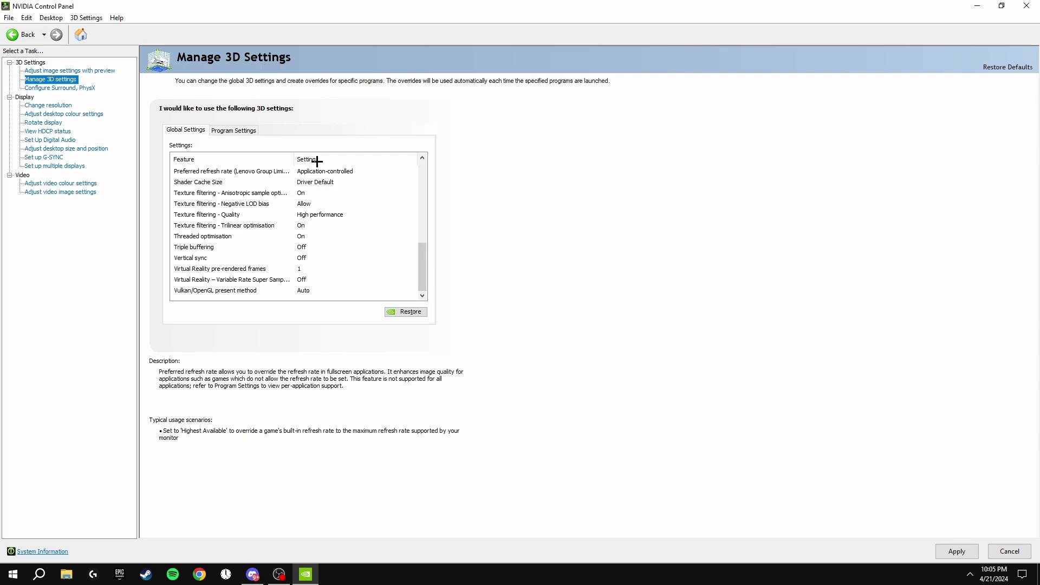
{"action": "left_click", "coordinate": [62, 94]}
{"action": "left_click", "coordinate": [497, 315]}
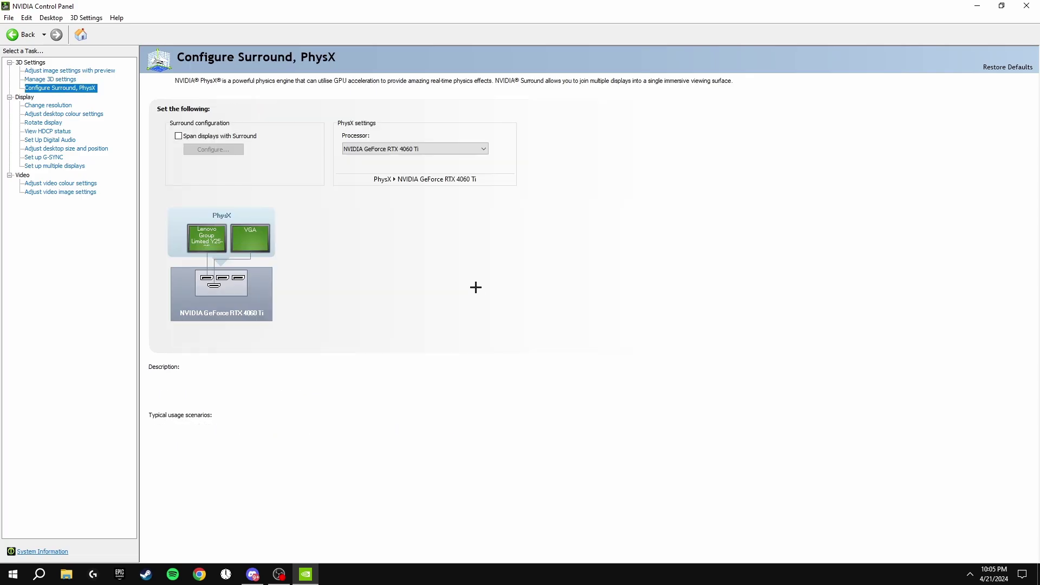
- Keep PhysX on the NVIDIA GeForce RTX 4060 Ti, view desktop colour settings, then close the panel
{"action": "left_click", "coordinate": [366, 149]}
{"action": "left_click", "coordinate": [367, 149]}
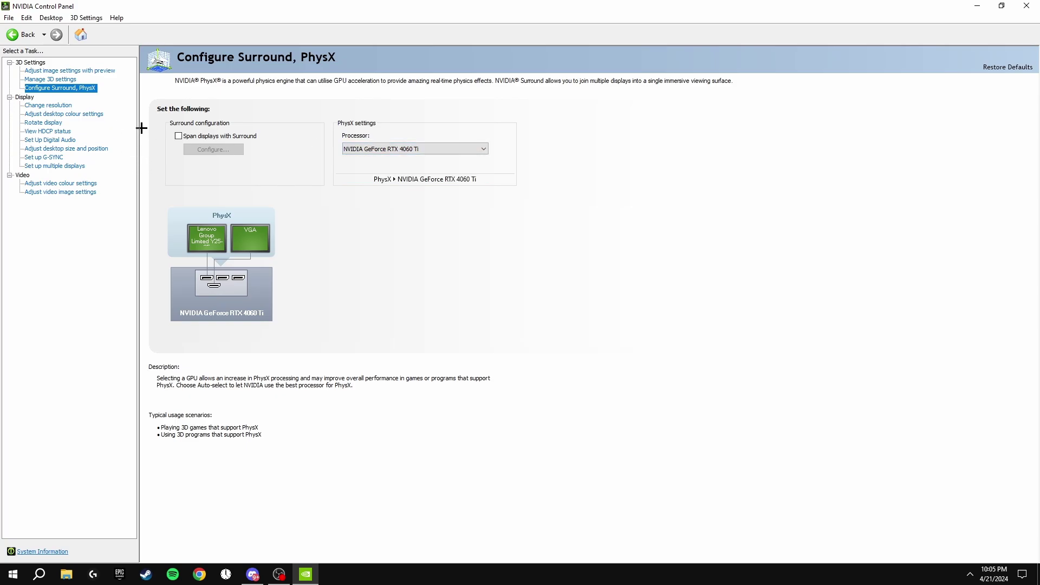
{"action": "left_click", "coordinate": [58, 115]}
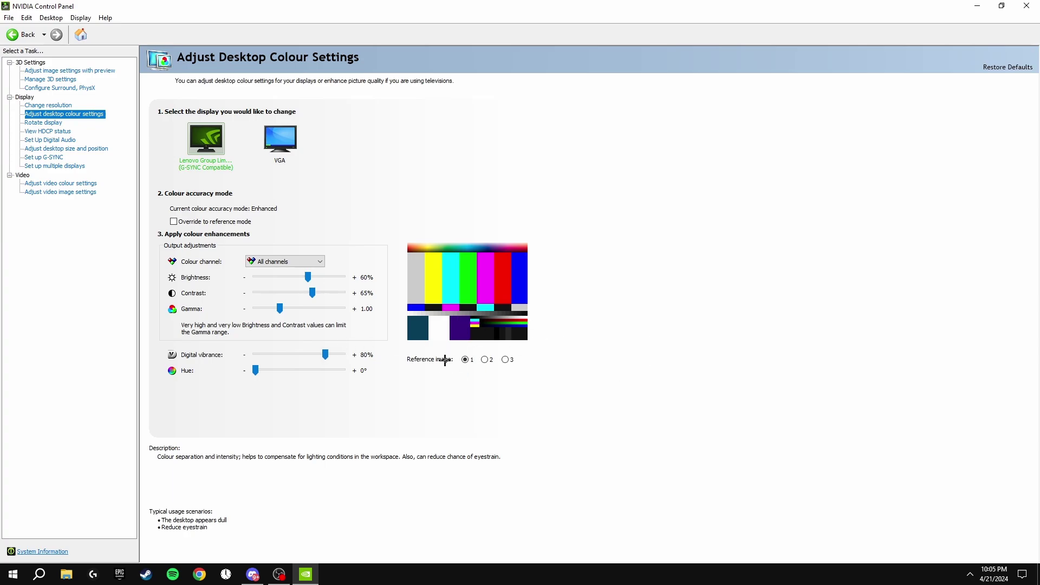
{"action": "left_click", "coordinate": [1027, 6]}
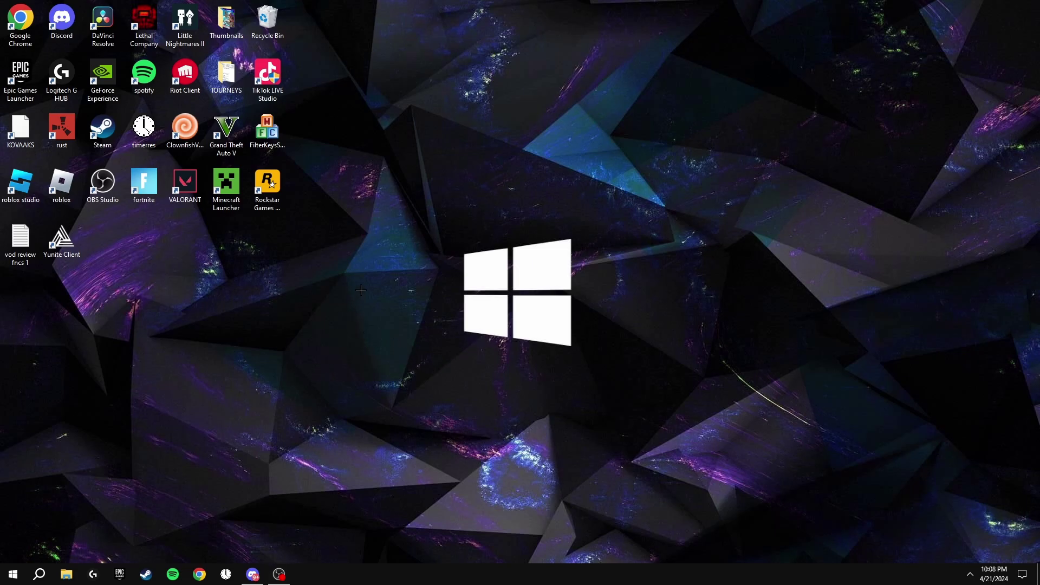
- In Display settings' Graphics settings, save the Fortnite entry's preference as High performance
{"action": "right_click", "coordinate": [356, 344]}
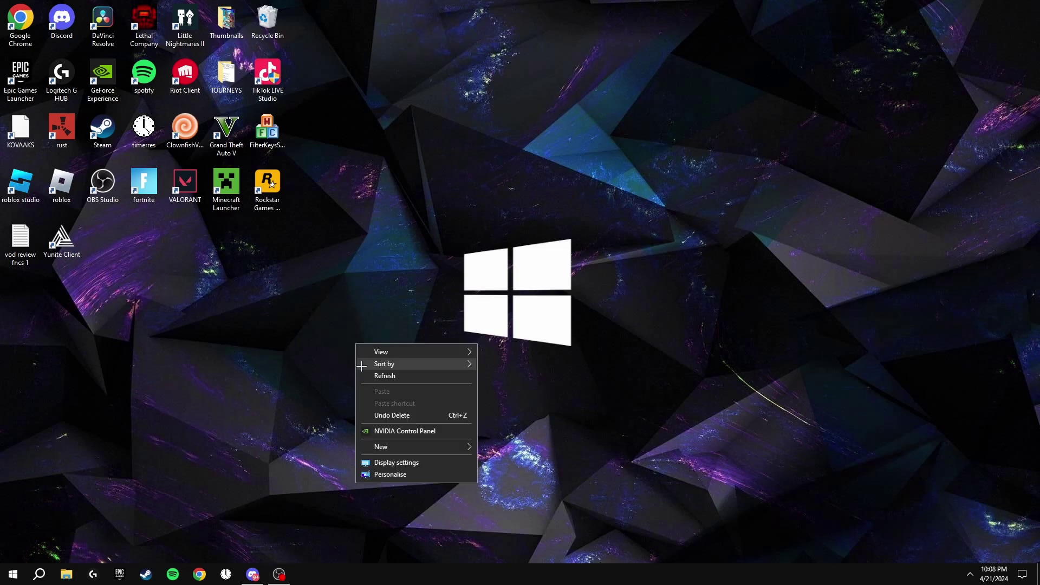
{"action": "left_click", "coordinate": [395, 463]}
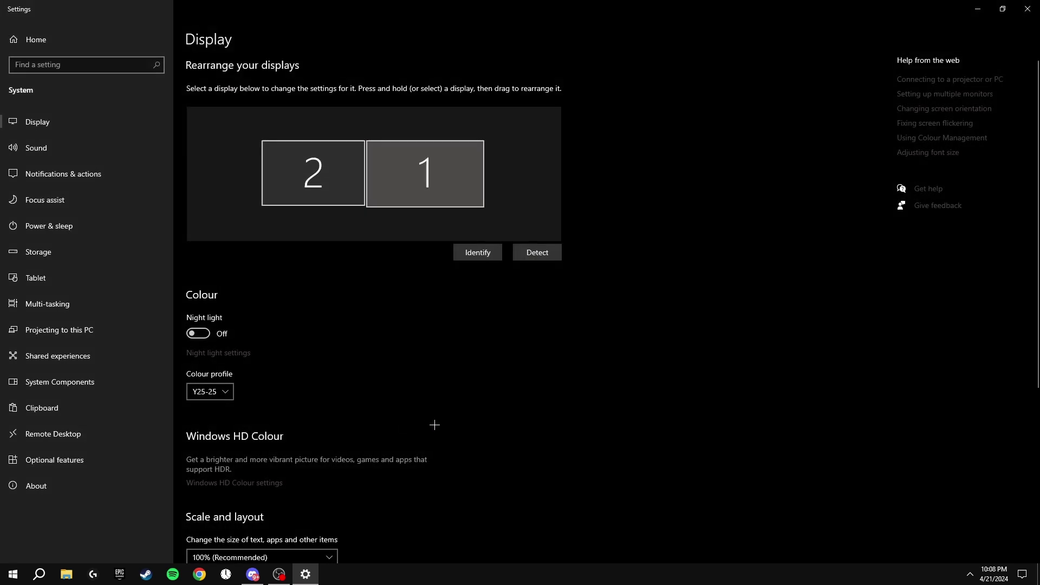
{"action": "scroll", "coordinate": [450, 417], "scroll_direction": "down", "scroll_amount": 5}
{"action": "left_click", "coordinate": [219, 517]}
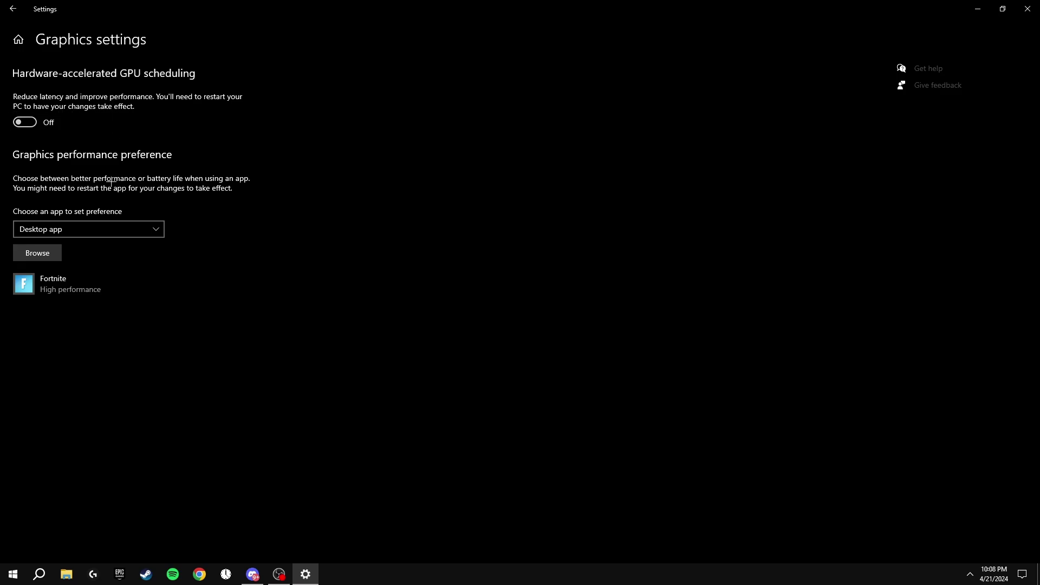
{"action": "left_click", "coordinate": [61, 297]}
{"action": "left_click", "coordinate": [172, 339]}
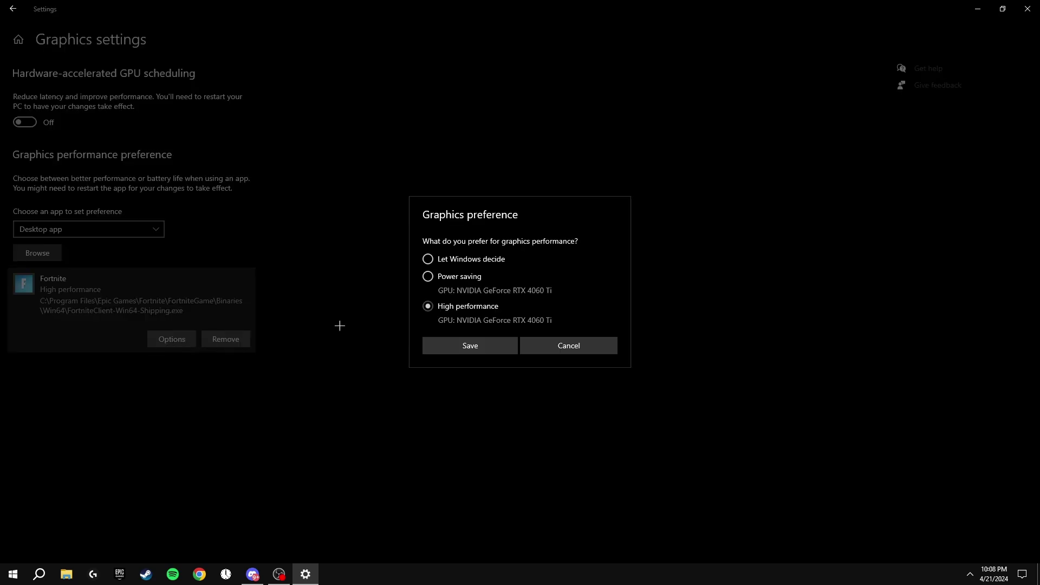
{"action": "left_click", "coordinate": [461, 344]}
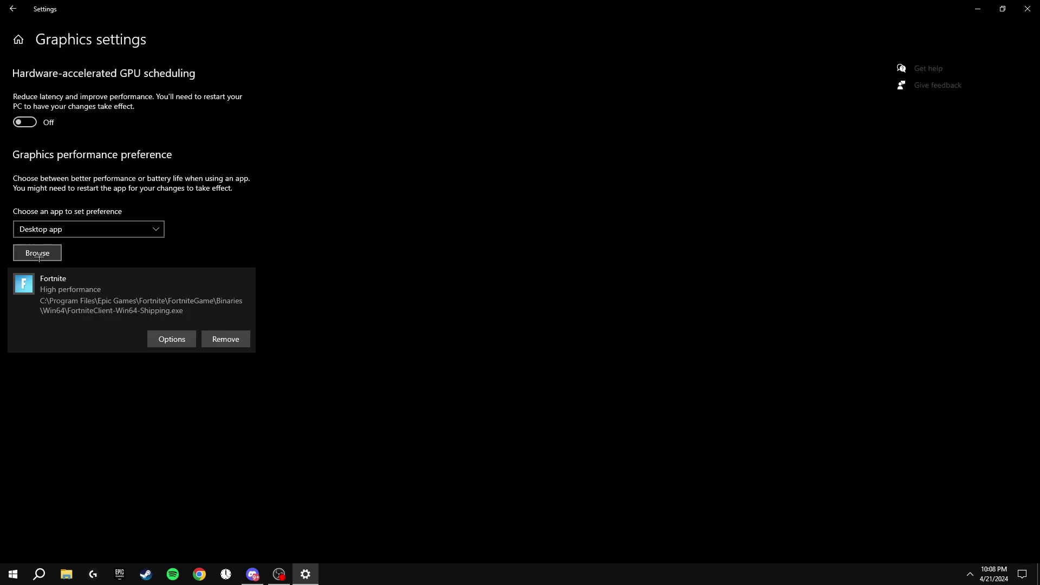
- Add FortniteClient-Win64-Shipping and save its graphics preference as High performance
{"action": "left_click", "coordinate": [36, 253]}
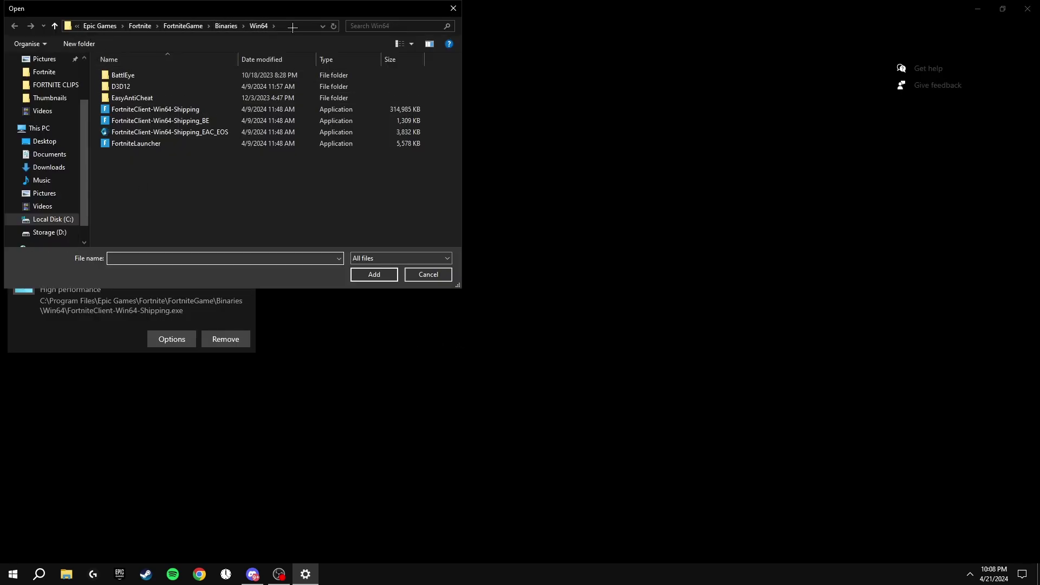
{"action": "double_click", "coordinate": [149, 110]}
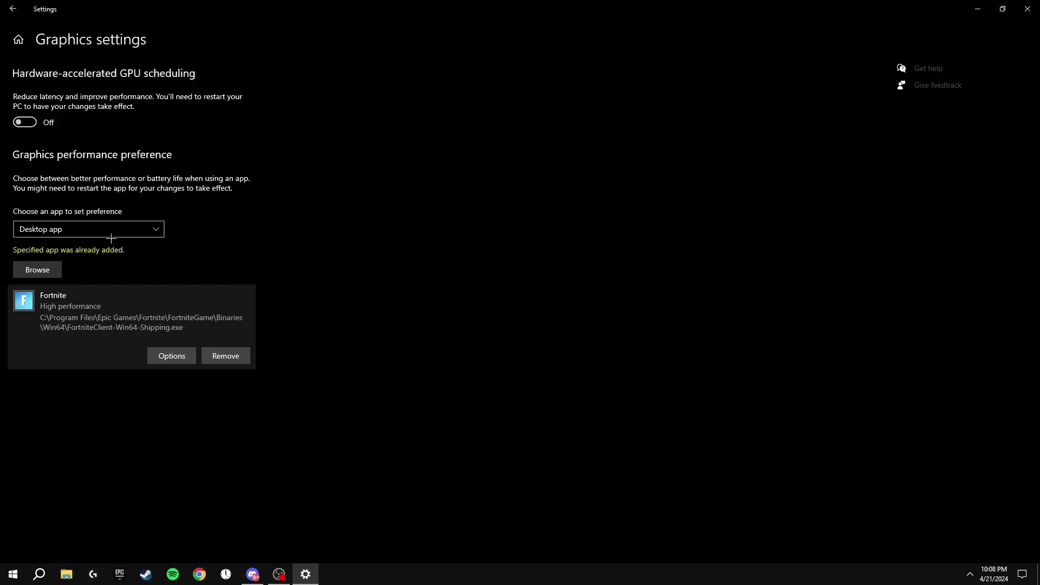
{"action": "left_click", "coordinate": [177, 353]}
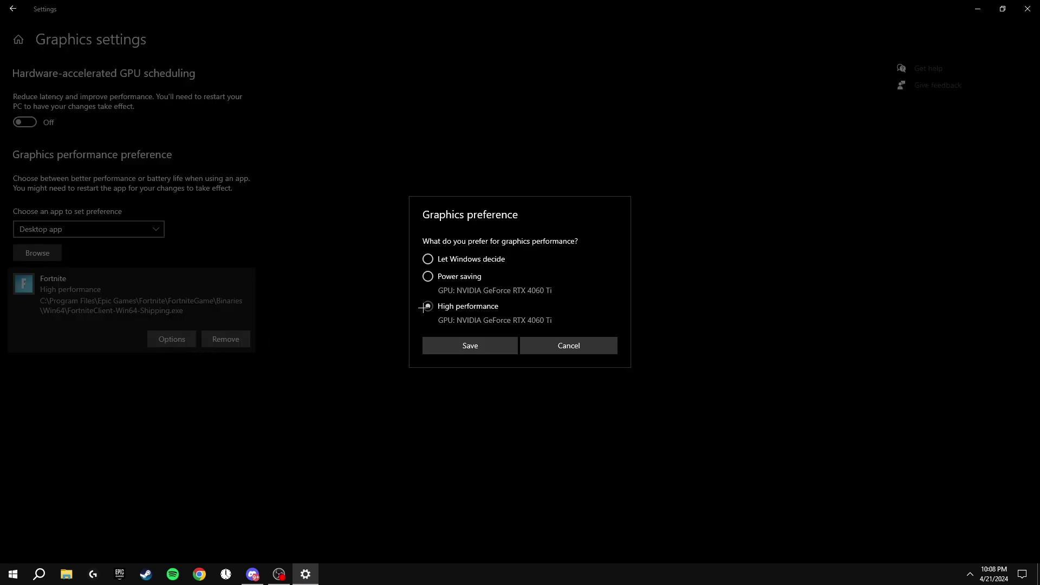
{"action": "left_click", "coordinate": [466, 346]}
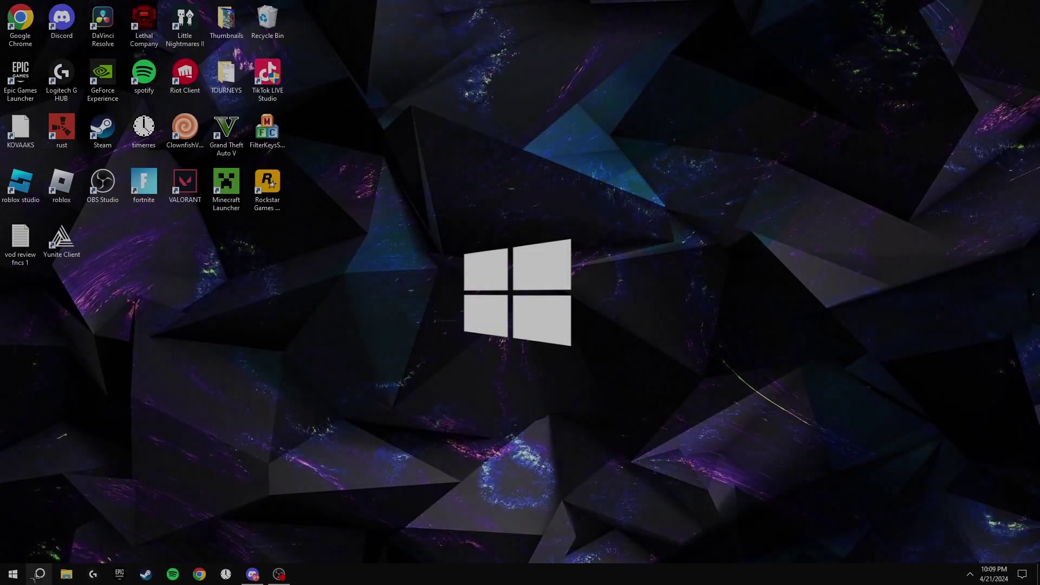
{"action": "left_click", "coordinate": [39, 575]}
{"action": "type", "text": "game mode"}
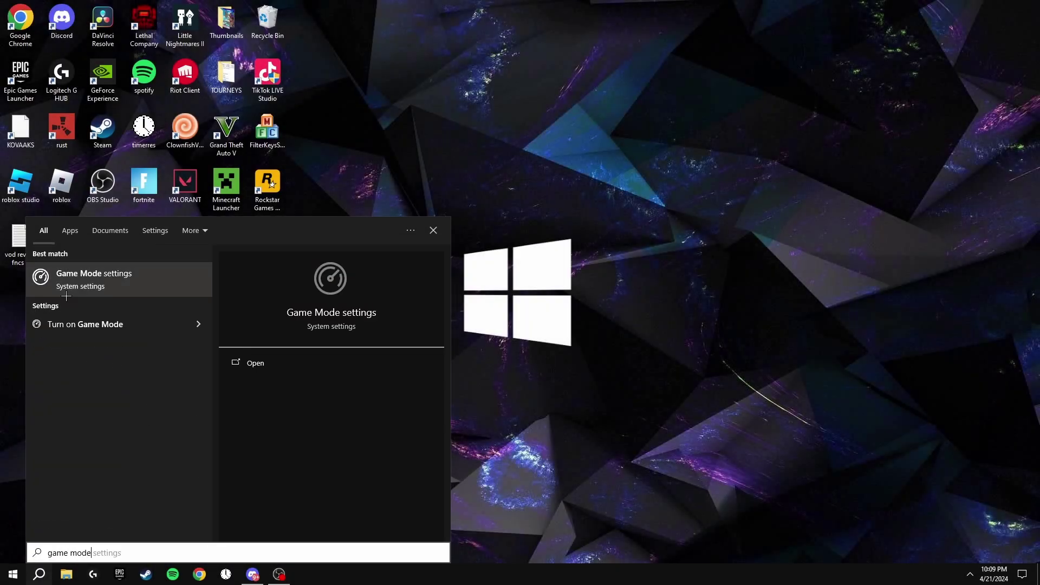
{"action": "left_click", "coordinate": [119, 280]}
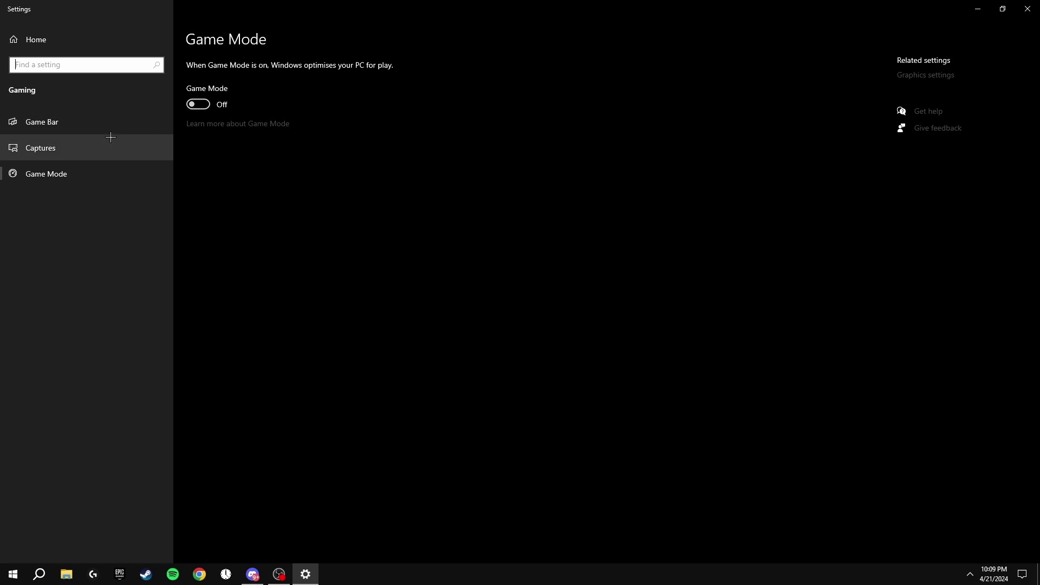
{"action": "left_click", "coordinate": [71, 125]}
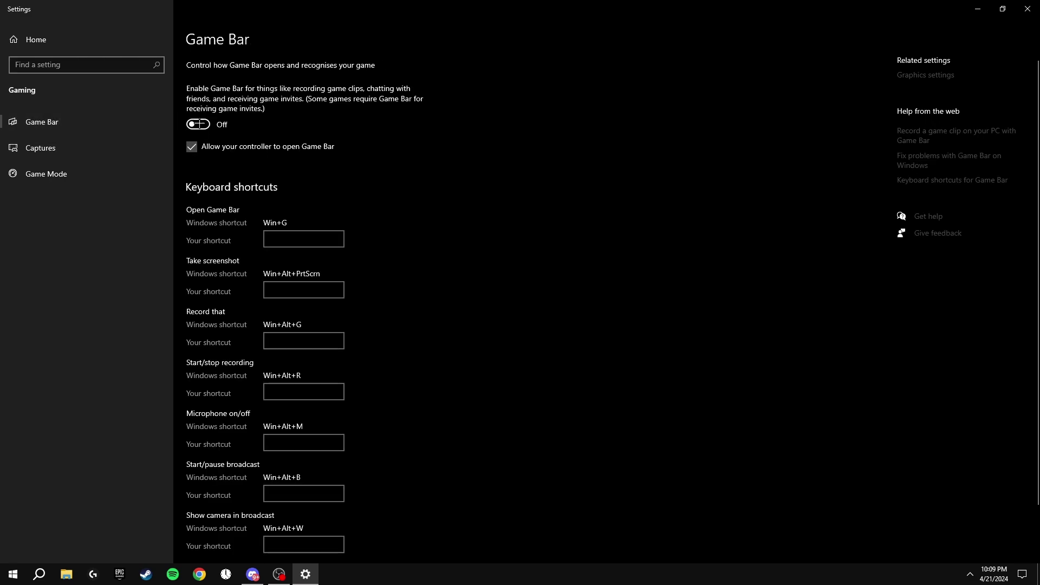
{"action": "left_click", "coordinate": [198, 124]}
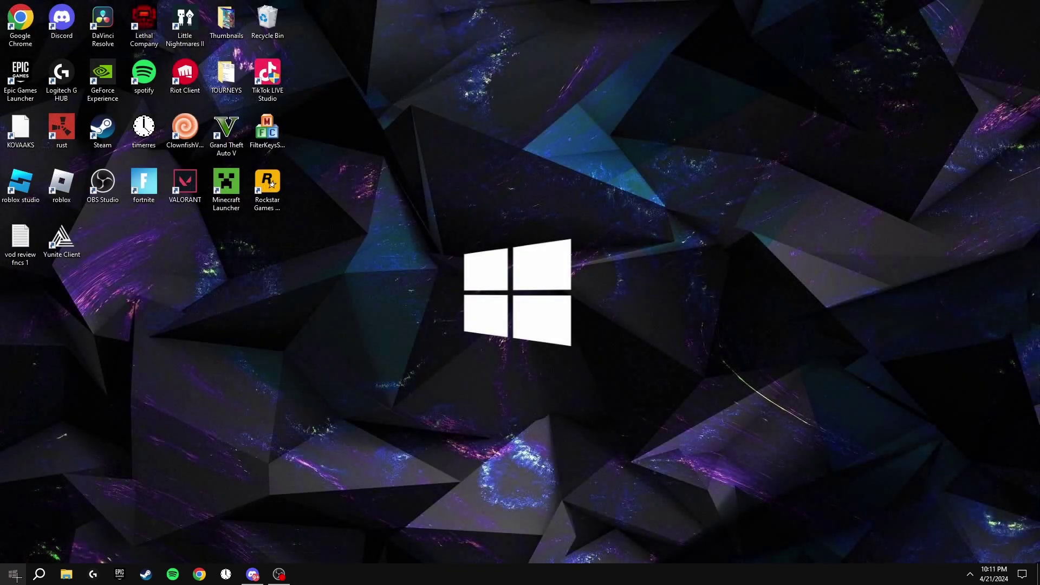
- From advanced system settings, apply a Custom visual-effects setting with only taskbar animations, thumbnails and smooth font edges
{"action": "left_click", "coordinate": [39, 575]}
{"action": "type", "text": "advanced sy"}
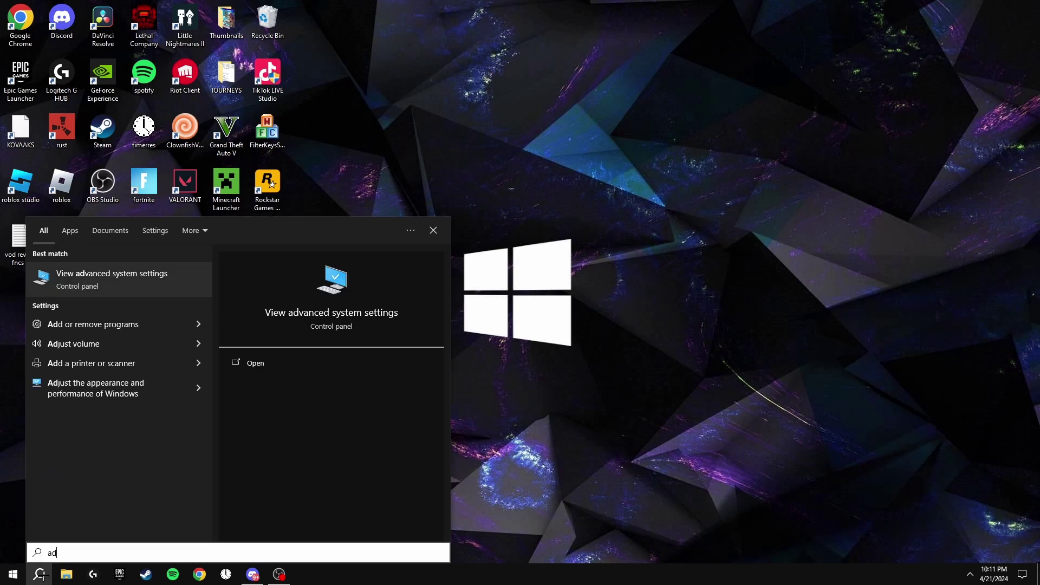
{"action": "left_click", "coordinate": [143, 276]}
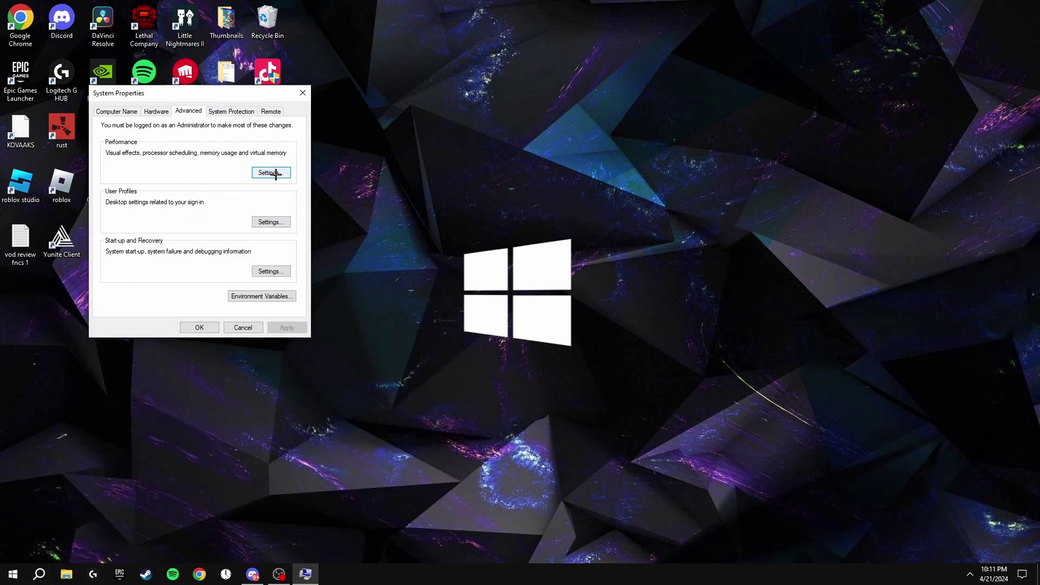
{"action": "left_click", "coordinate": [275, 173]}
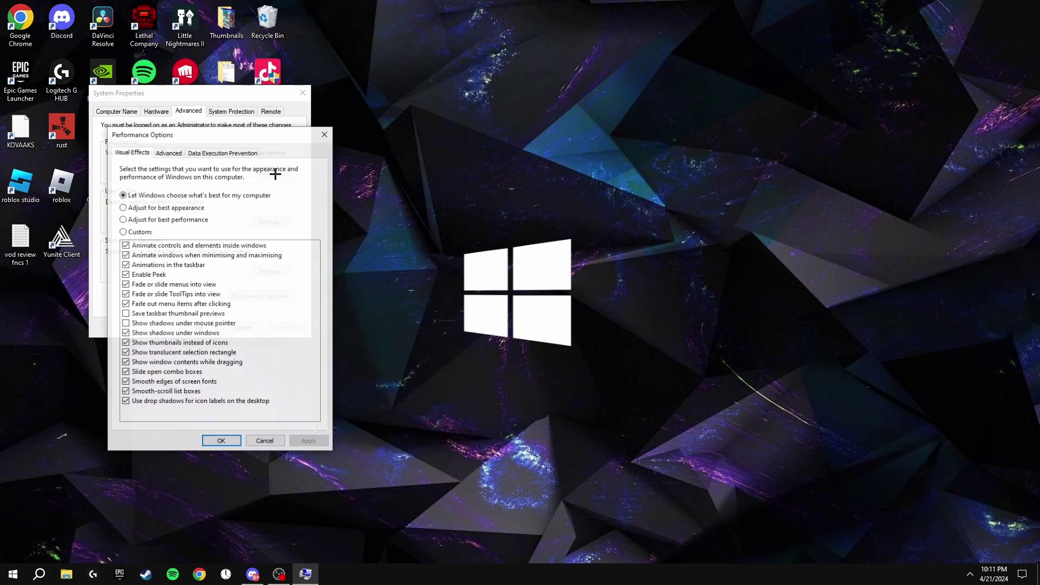
{"action": "left_click", "coordinate": [124, 219]}
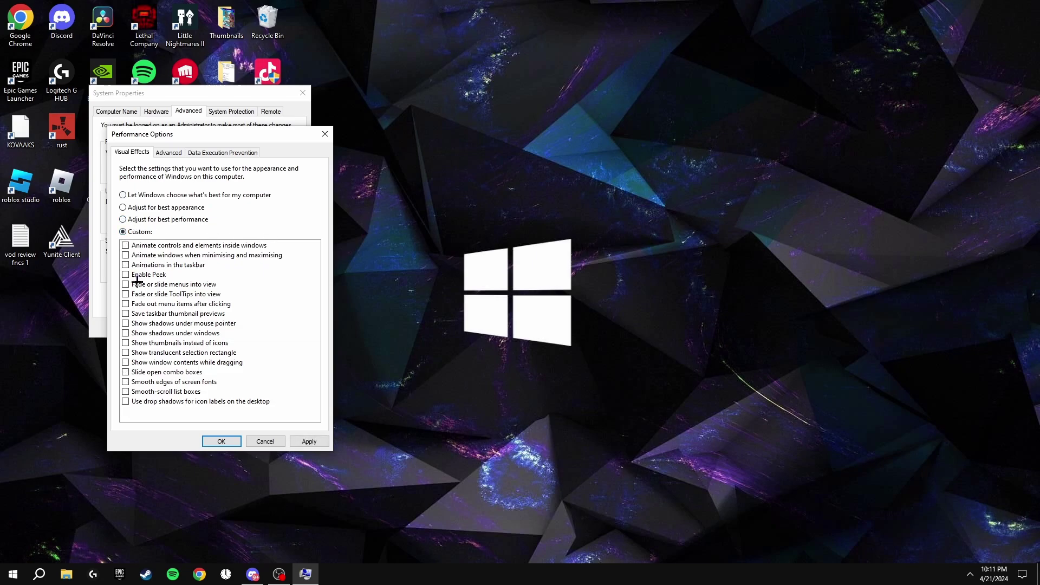
{"action": "left_click", "coordinate": [126, 265]}
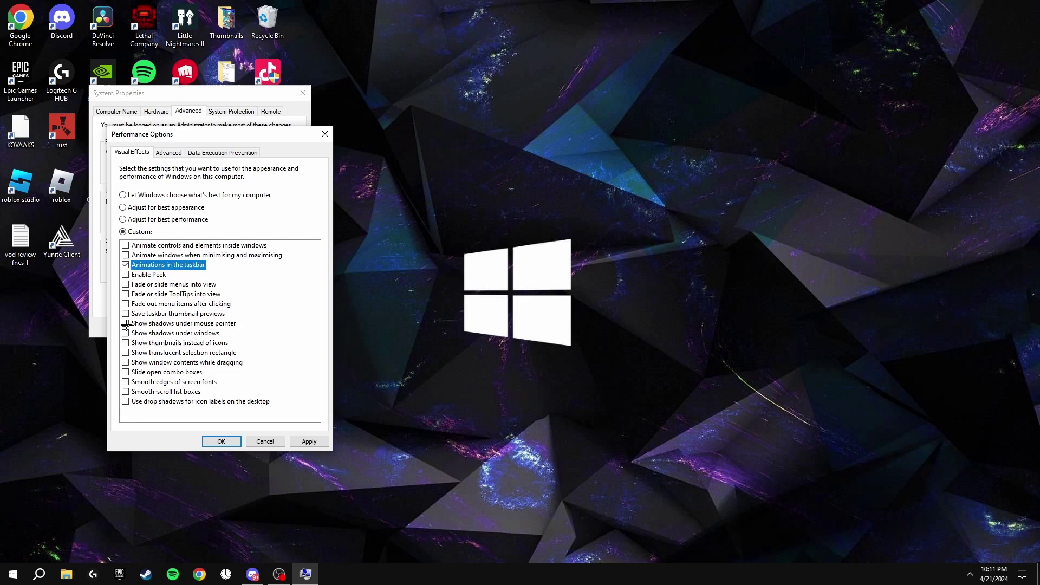
{"action": "left_click", "coordinate": [126, 343]}
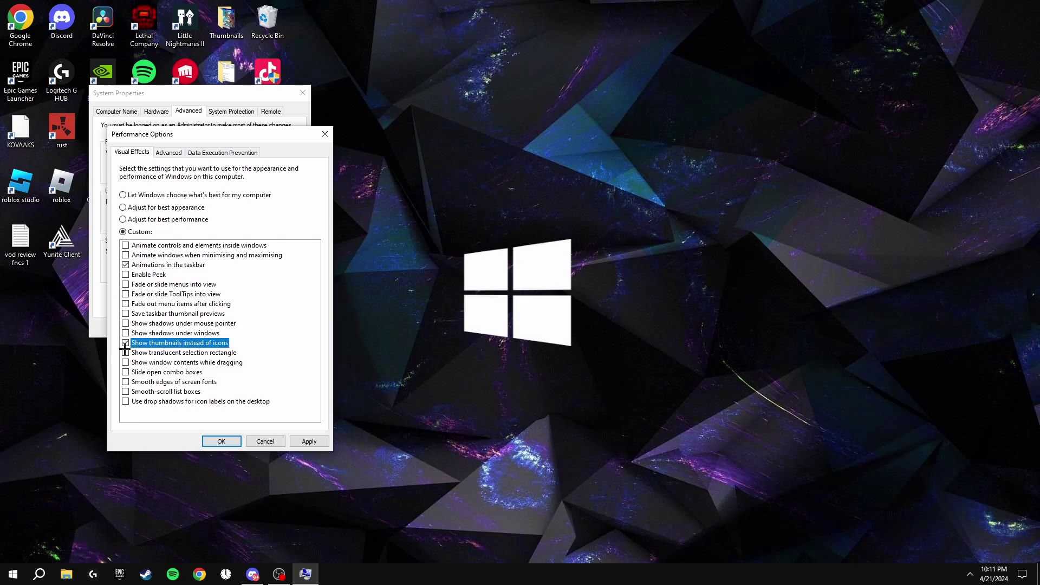
{"action": "left_click", "coordinate": [126, 382]}
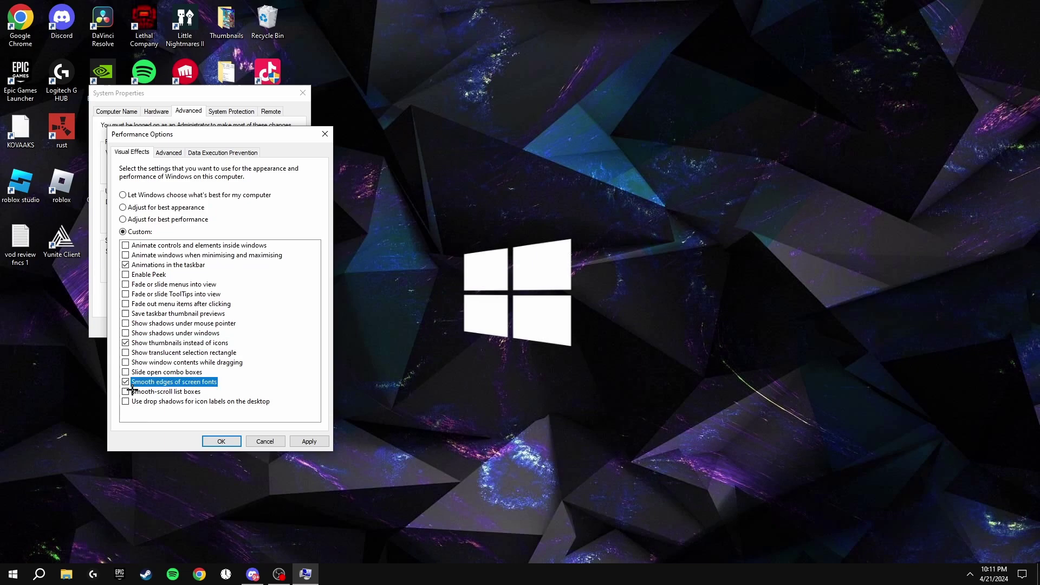
{"action": "left_click", "coordinate": [308, 441]}
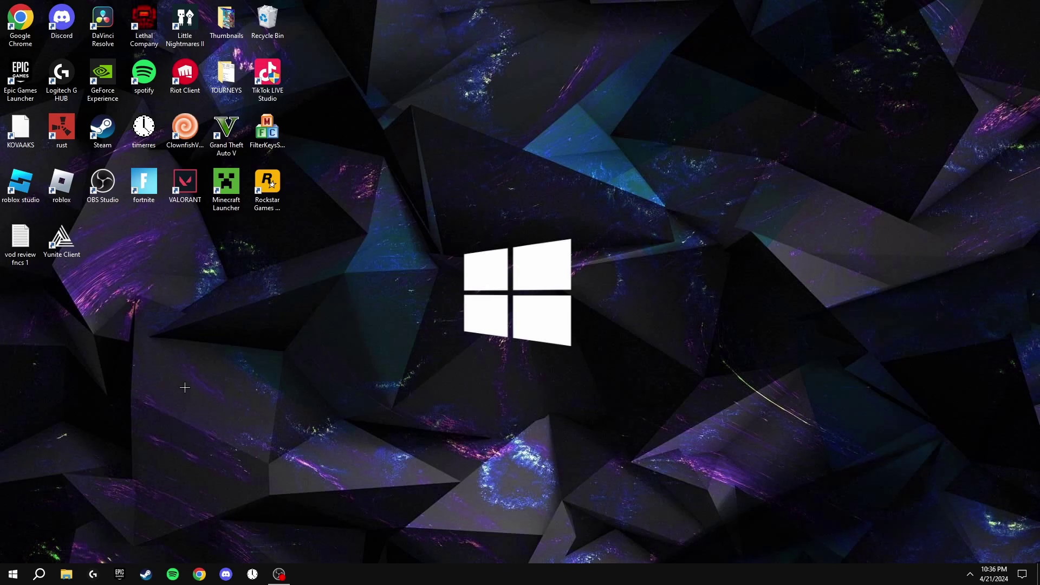
- Confirm drive C:'s custom 4096–4096 MB paging file in Virtual Memory, then OK out of every dialog
{"action": "left_click", "coordinate": [38, 574]}
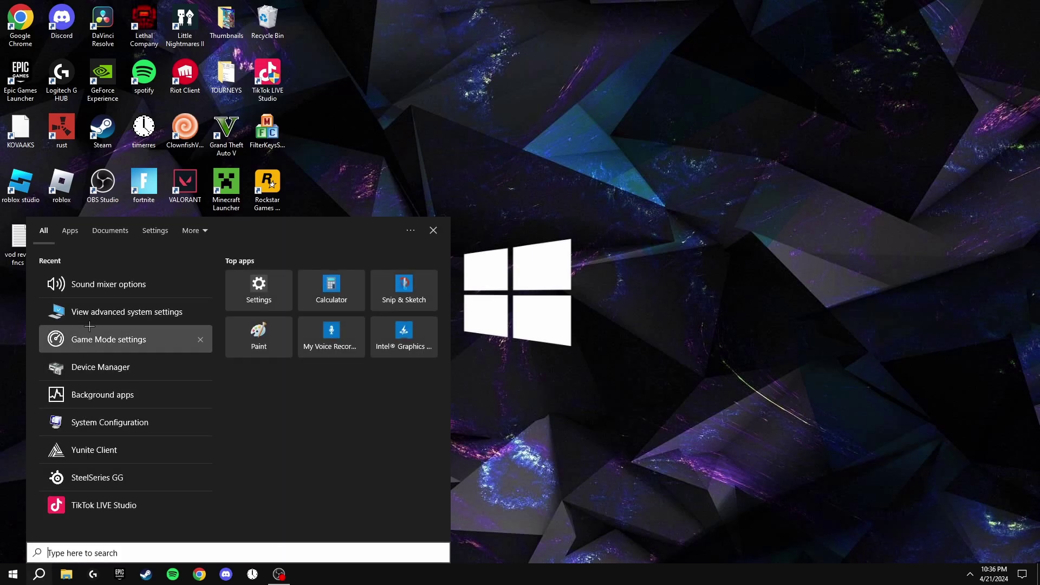
{"action": "left_click", "coordinate": [100, 312]}
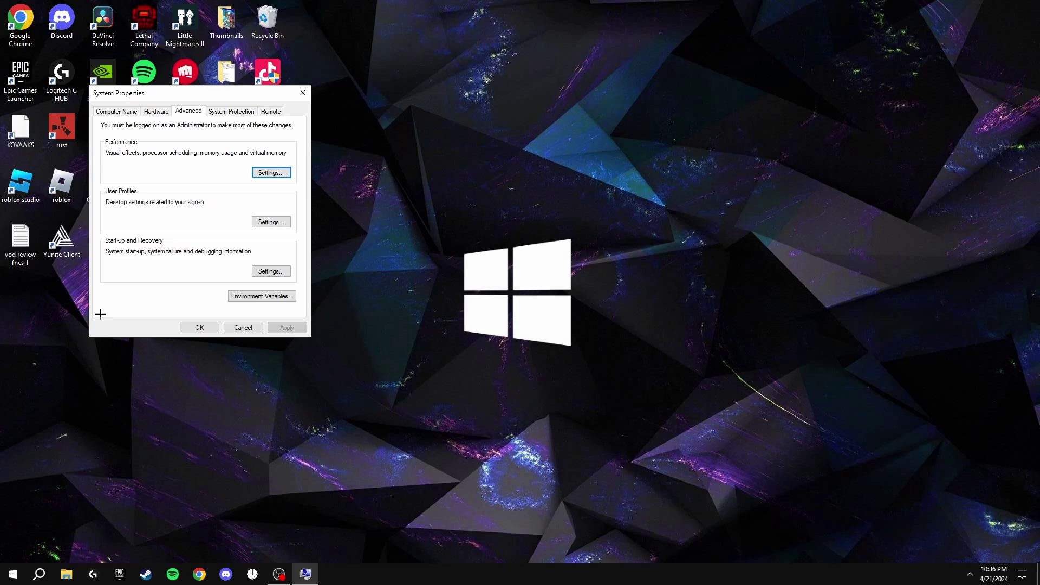
{"action": "left_click", "coordinate": [271, 172]}
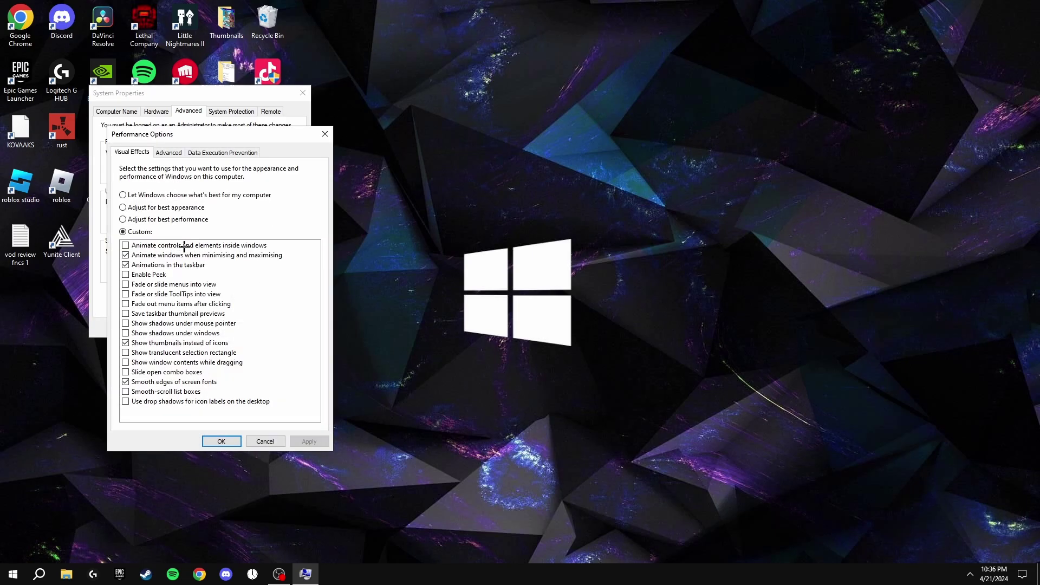
{"action": "left_click", "coordinate": [168, 152]}
{"action": "left_click", "coordinate": [283, 291]}
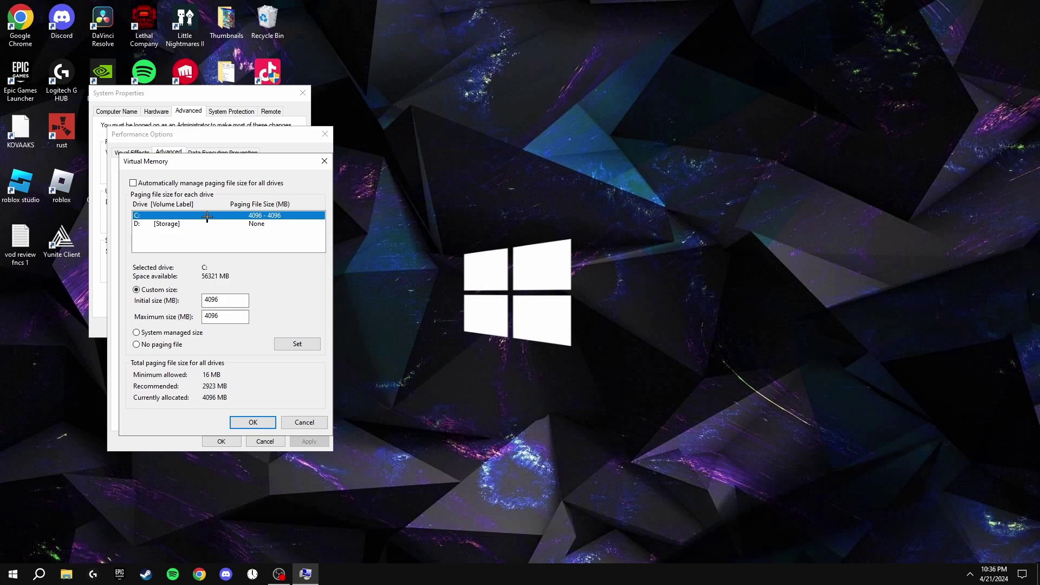
{"action": "left_click", "coordinate": [239, 217]}
{"action": "left_click", "coordinate": [271, 422]}
{"action": "left_click", "coordinate": [221, 440]}
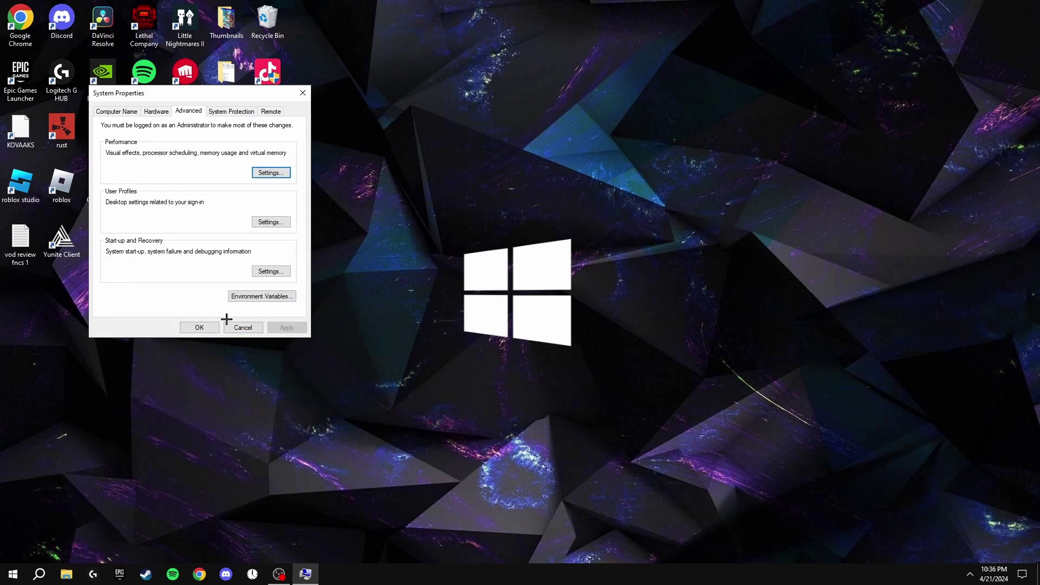
{"action": "left_click", "coordinate": [199, 328]}
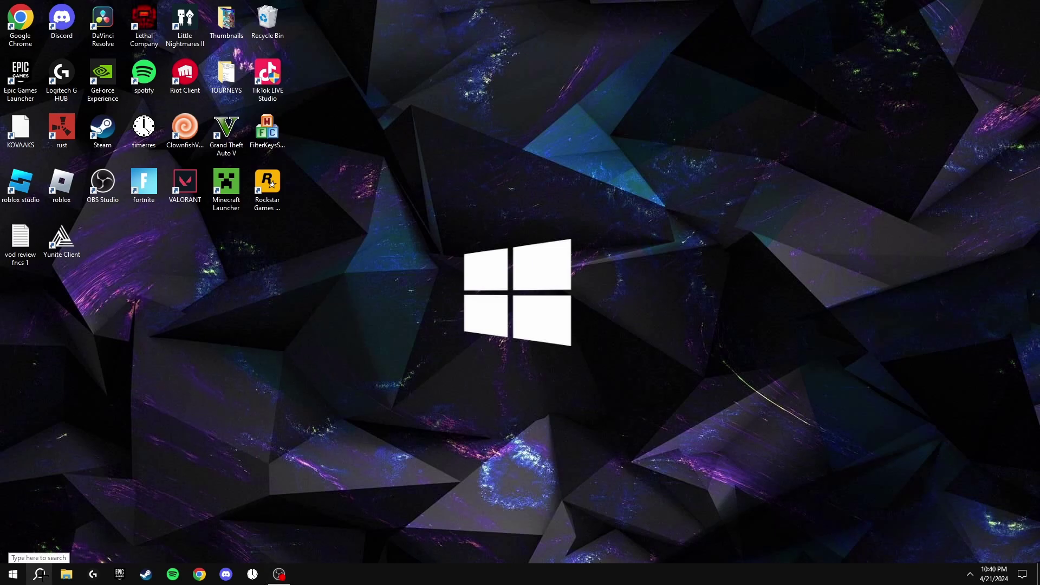
- Open the Ethernet adapter's properties from Network Connections via the 'ether' search
{"action": "left_click", "coordinate": [40, 575]}
{"action": "type", "text": "ether"}
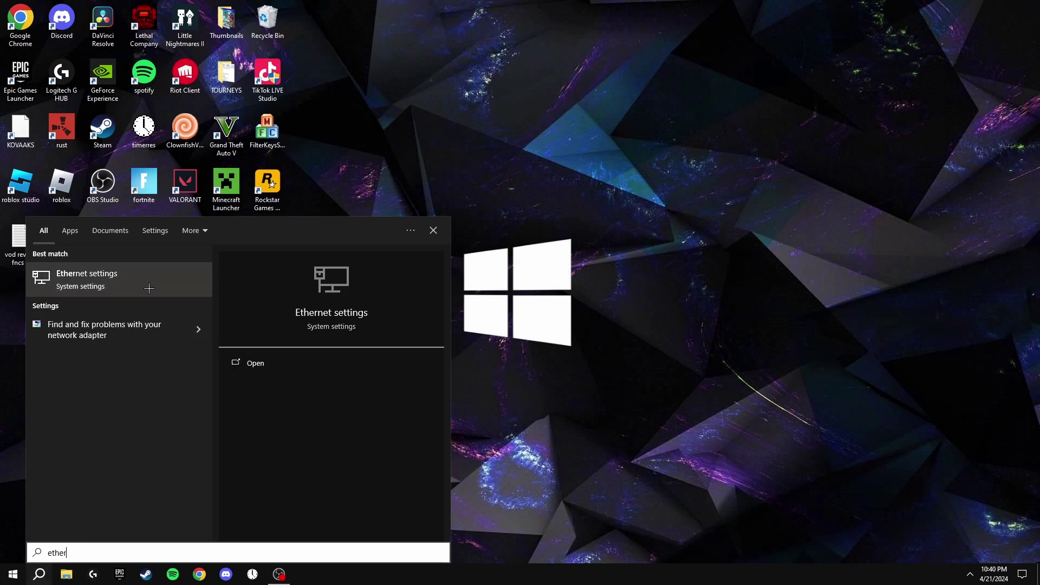
{"action": "left_click", "coordinate": [149, 289]}
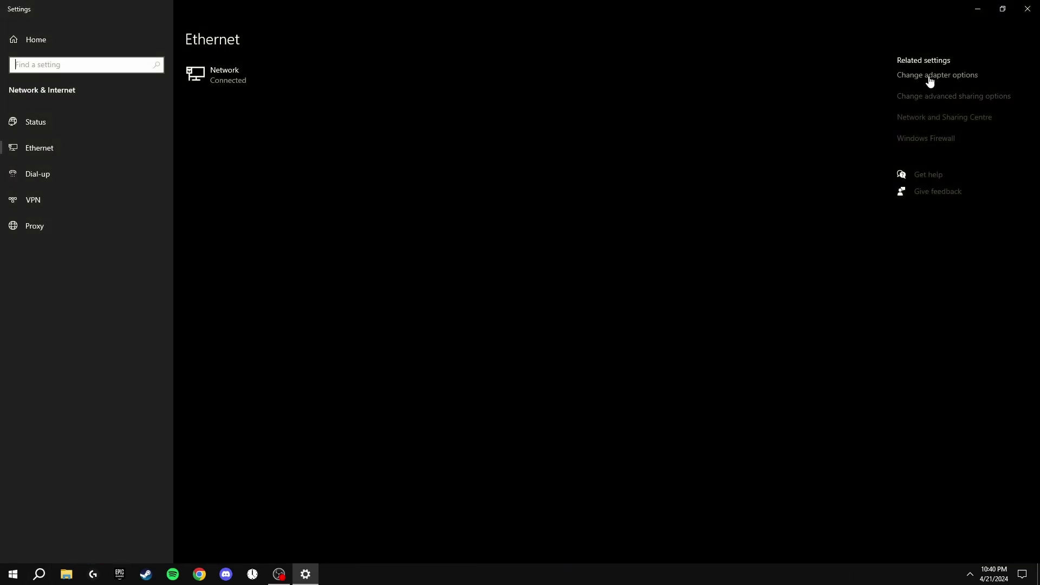
{"action": "left_click", "coordinate": [930, 81]}
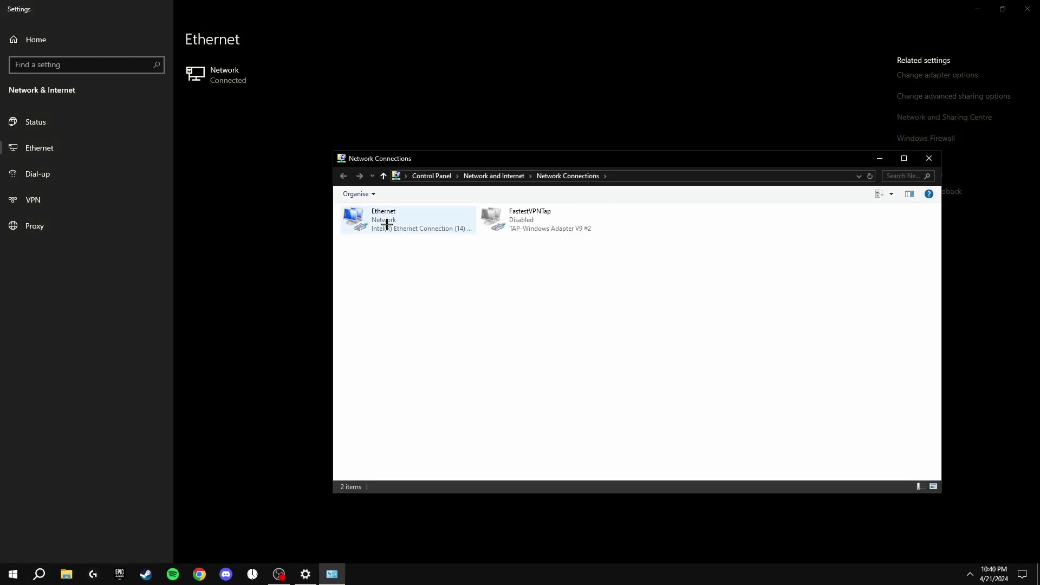
{"action": "left_click", "coordinate": [387, 224]}
{"action": "right_click", "coordinate": [387, 215]}
{"action": "left_click", "coordinate": [412, 324]}
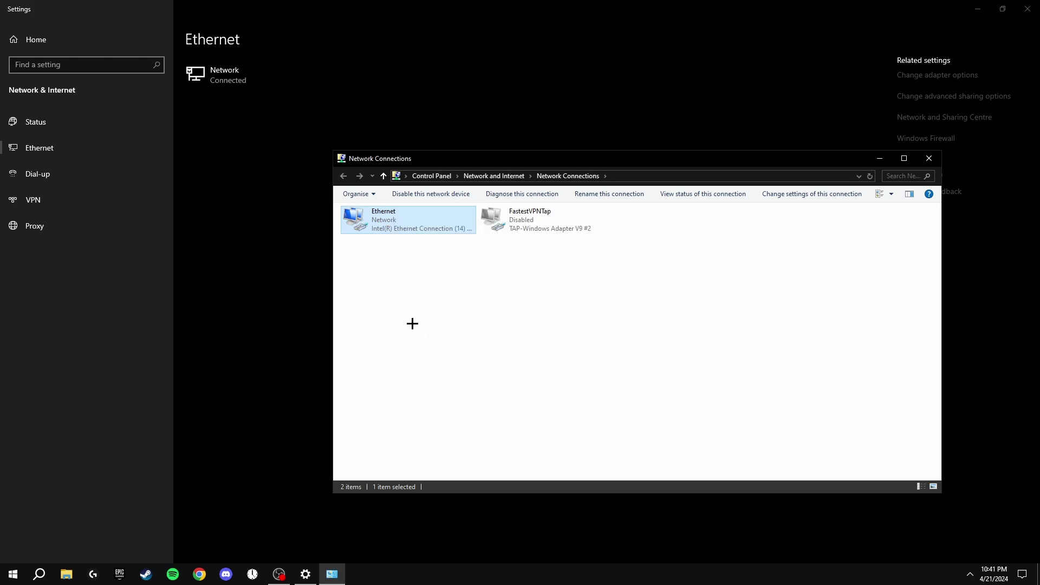
- Set IPv4 DNS to 8.8.8.8 preferred and 8.8.4.4 alternative, and confirm both dialogs
{"action": "left_click", "coordinate": [408, 328]}
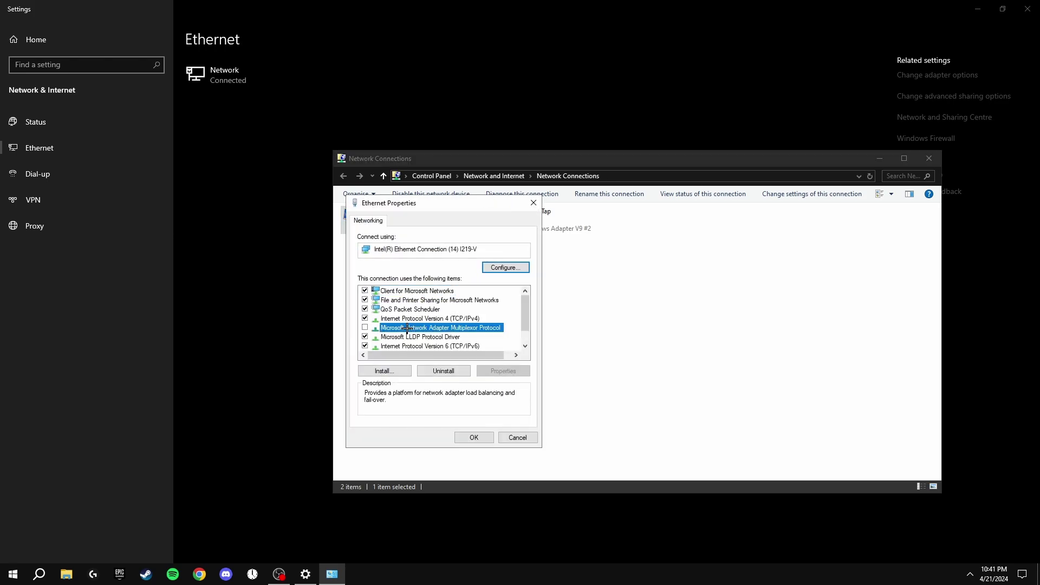
{"action": "left_click", "coordinate": [427, 336]}
{"action": "left_click", "coordinate": [431, 344]}
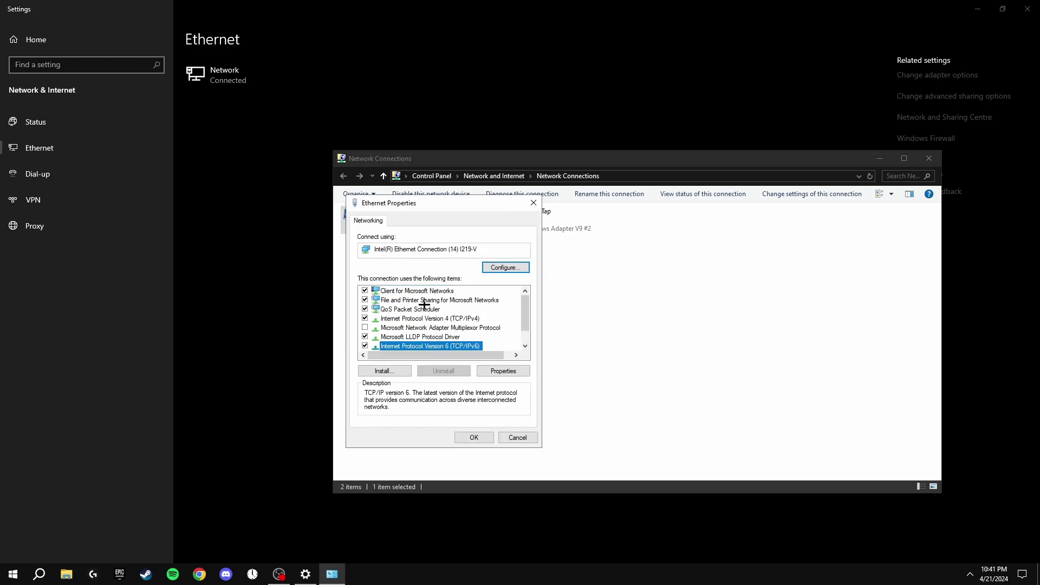
{"action": "double_click", "coordinate": [430, 319]}
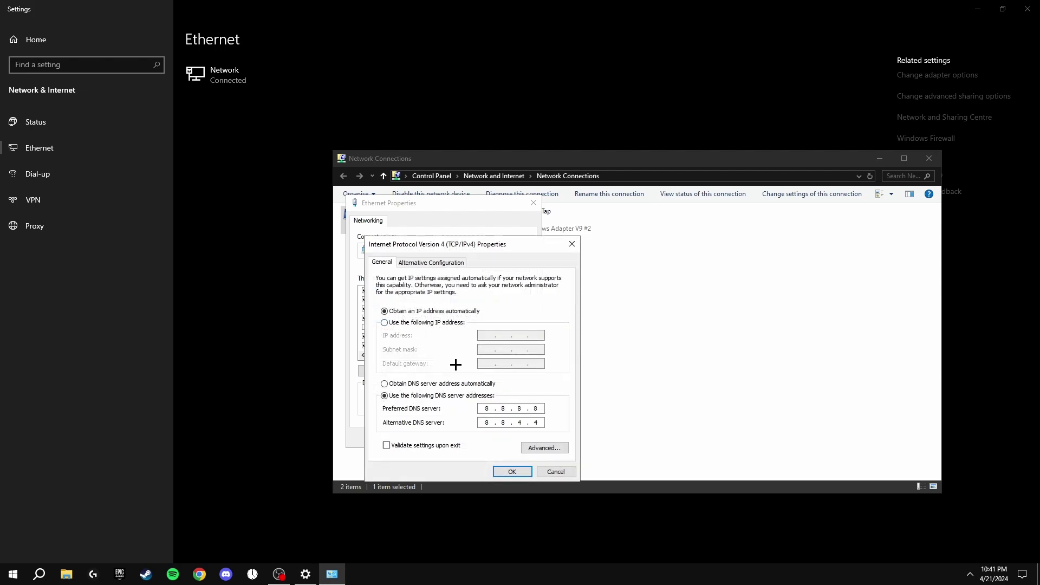
{"action": "left_click", "coordinate": [386, 396]}
{"action": "left_click", "coordinate": [512, 471]}
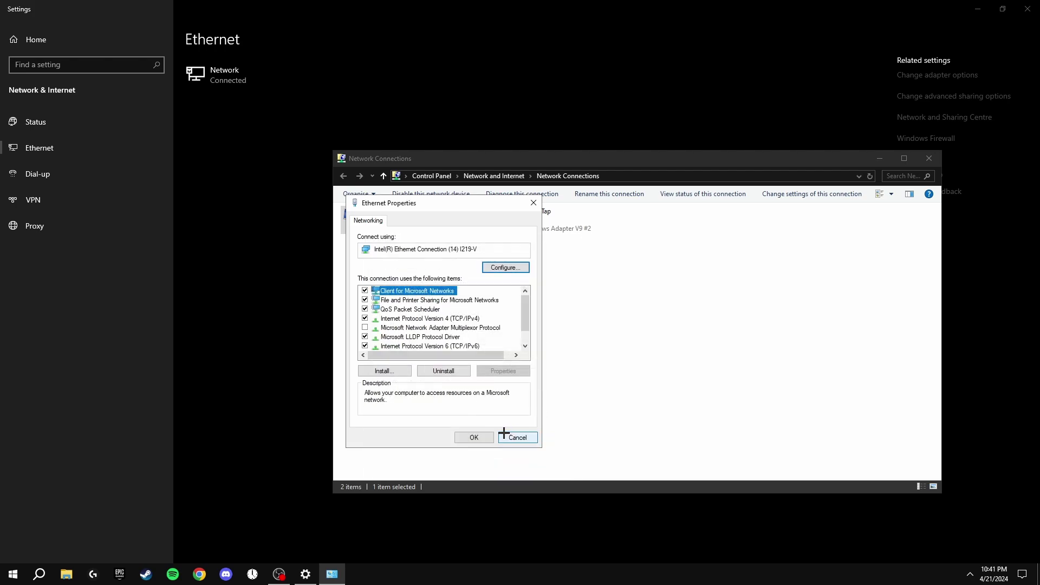
{"action": "left_click", "coordinate": [476, 436]}
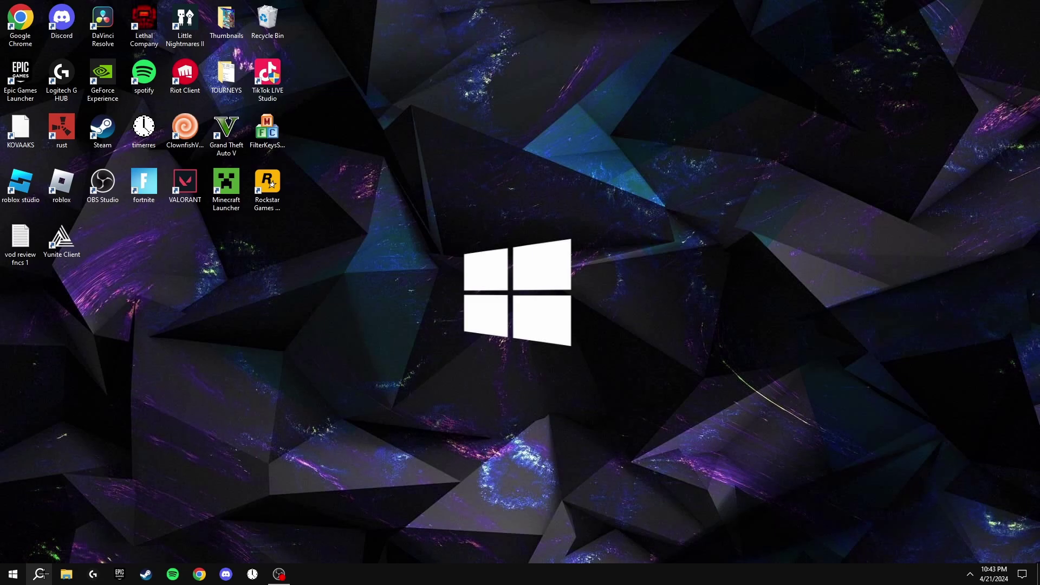
- Bring up the Ethernet network card's Advanced driver properties
{"action": "left_click", "coordinate": [39, 574]}
{"action": "left_click", "coordinate": [89, 313]}
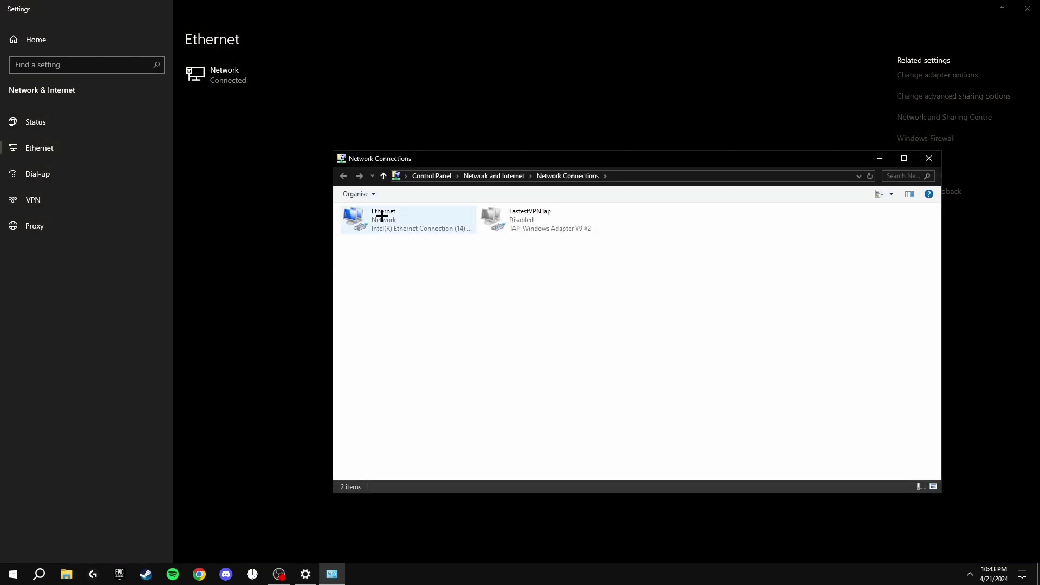
{"action": "right_click", "coordinate": [386, 220]}
{"action": "left_click", "coordinate": [406, 324]}
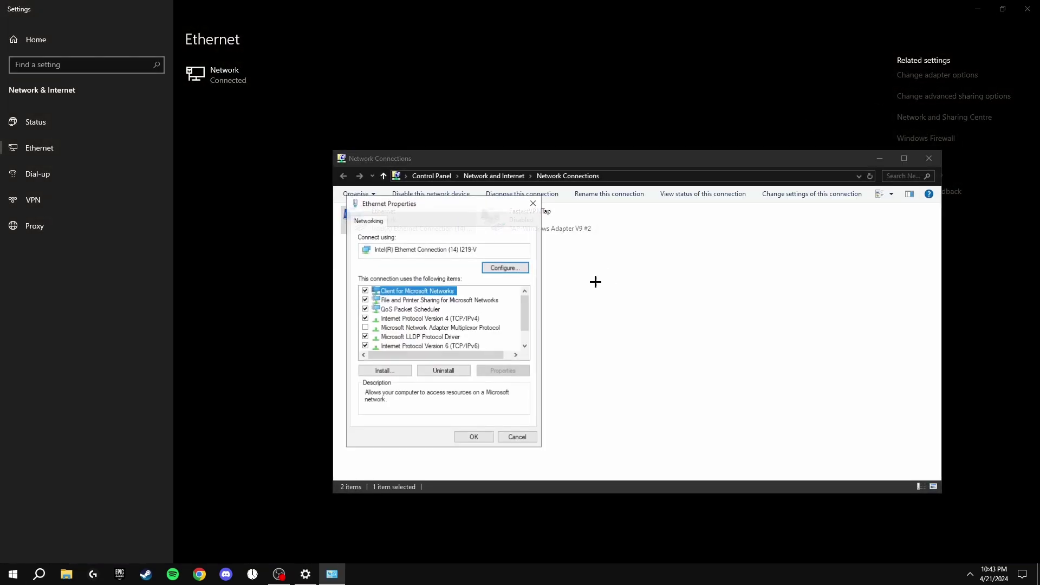
{"action": "left_click", "coordinate": [505, 268]}
{"action": "left_click", "coordinate": [124, 98]}
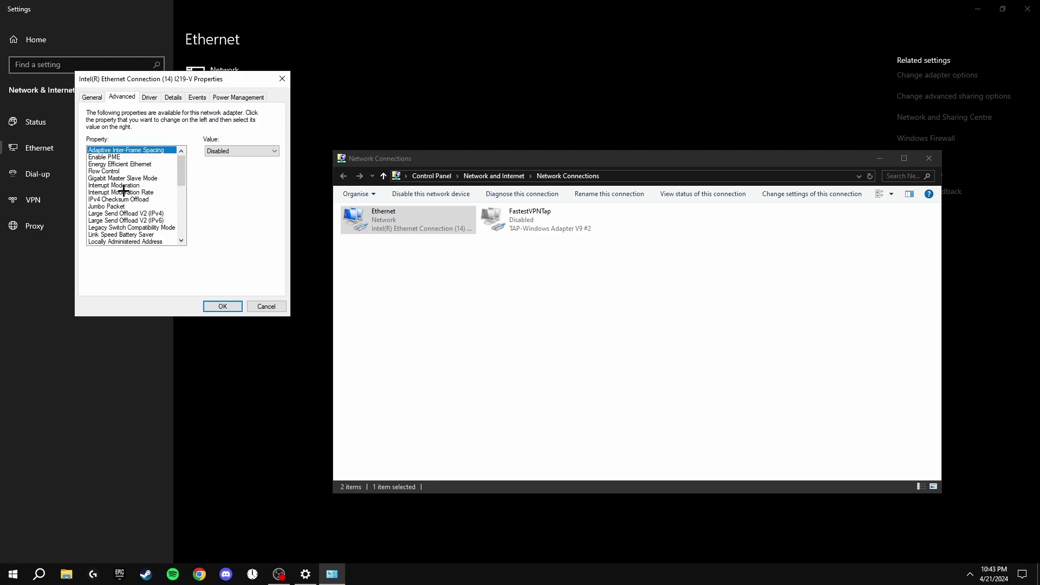
- Set Energy Efficient Ethernet to Off and Speed & Duplex to Auto Negotiation
{"action": "left_click", "coordinate": [119, 164]}
{"action": "left_click", "coordinate": [239, 151]}
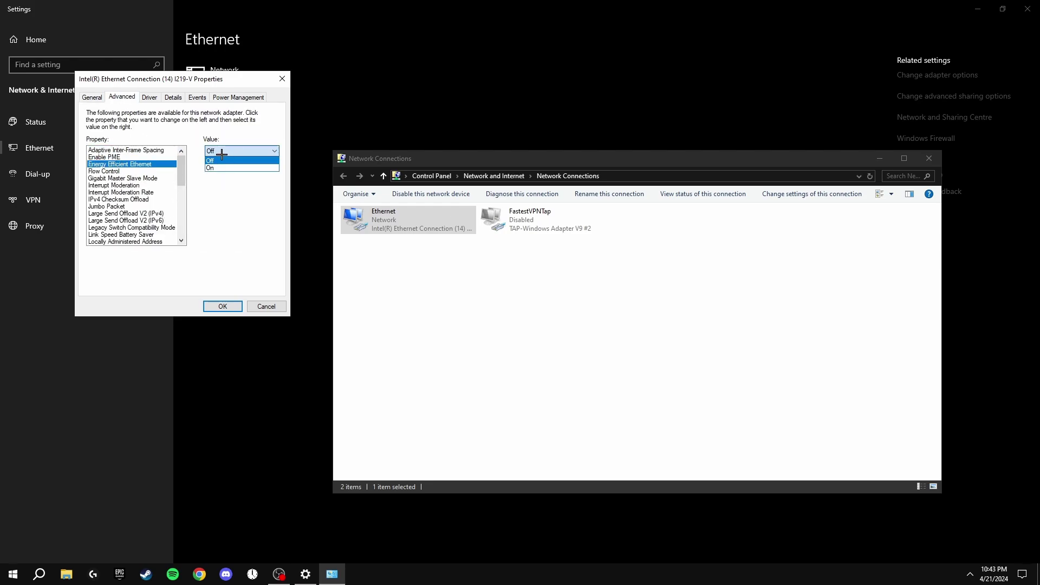
{"action": "left_click", "coordinate": [221, 160]}
{"action": "left_click_drag", "start_coordinate": [182, 169], "coordinate": [183, 195]}
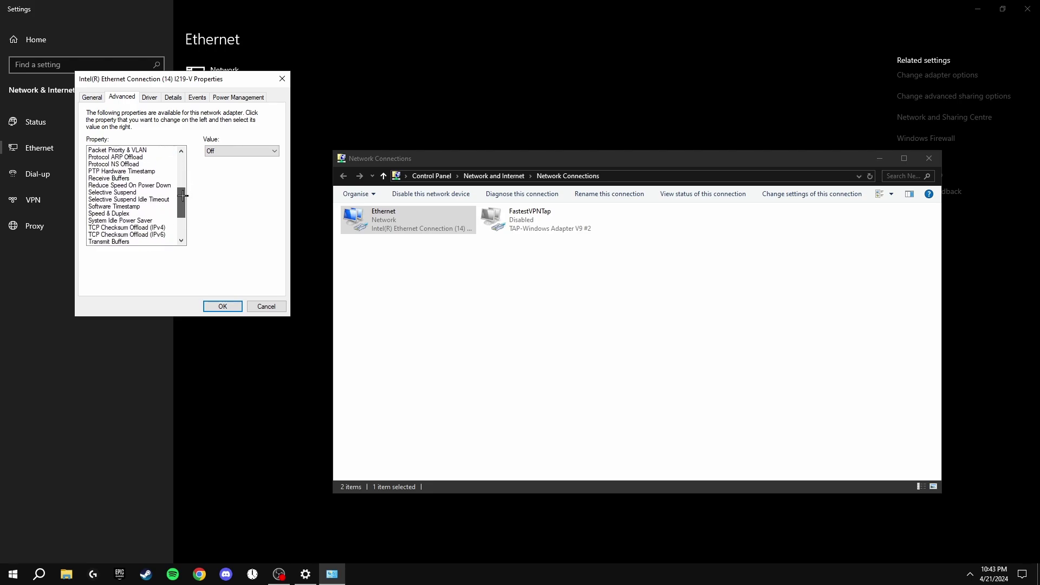
{"action": "left_click", "coordinate": [140, 213]}
{"action": "left_click", "coordinate": [242, 156]}
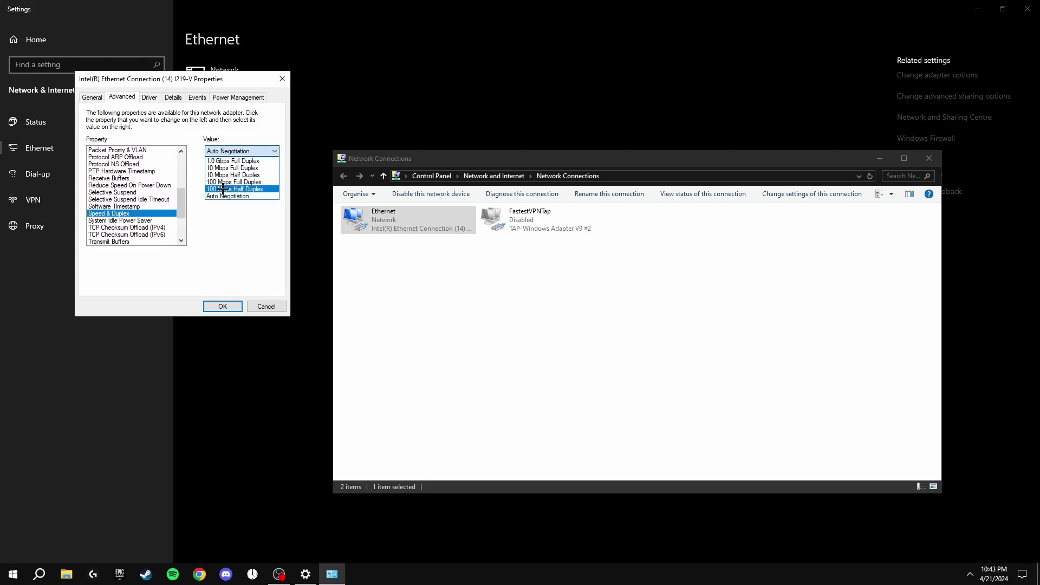
{"action": "left_click", "coordinate": [215, 159]}
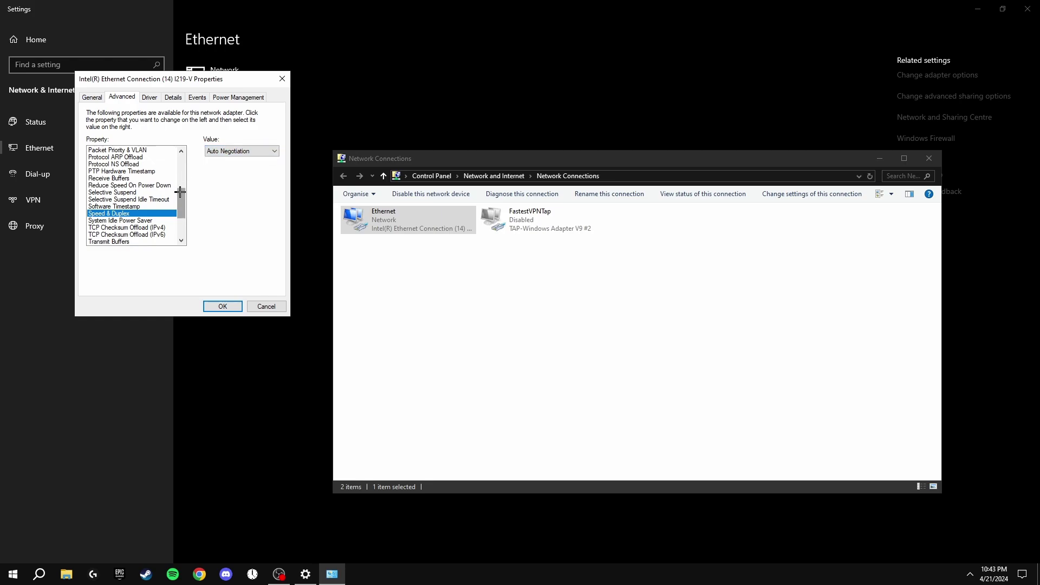
{"action": "left_click_drag", "start_coordinate": [181, 198], "coordinate": [187, 228]}
- Keep Wake on Magic Packet Disabled, check the other wake options, save, and close the network windows
{"action": "left_click", "coordinate": [124, 242]}
{"action": "left_click", "coordinate": [122, 235]}
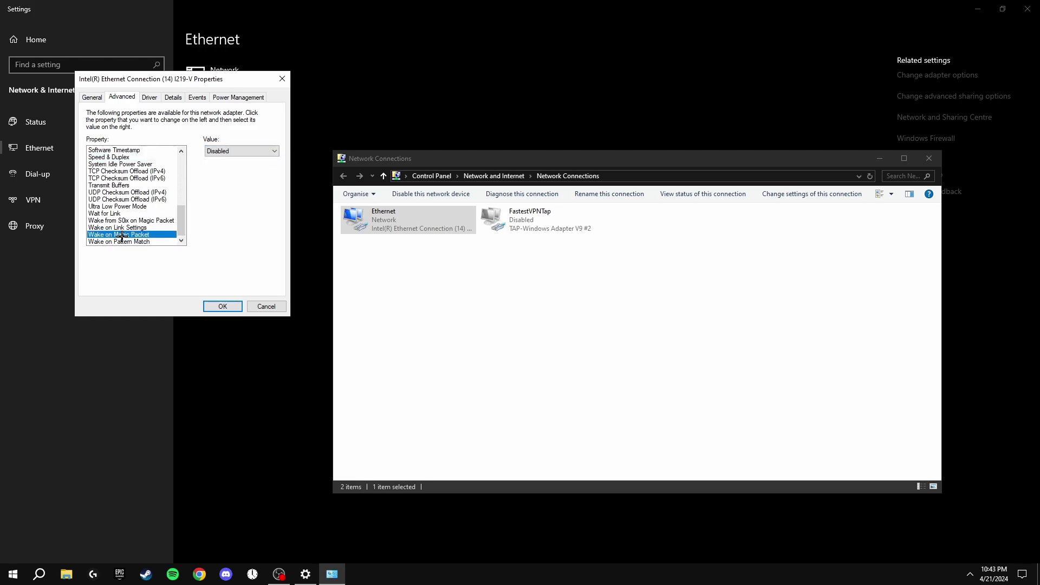
{"action": "left_click", "coordinate": [231, 156]}
{"action": "left_click", "coordinate": [229, 158]}
{"action": "left_click", "coordinate": [136, 241]}
{"action": "left_click", "coordinate": [136, 228]}
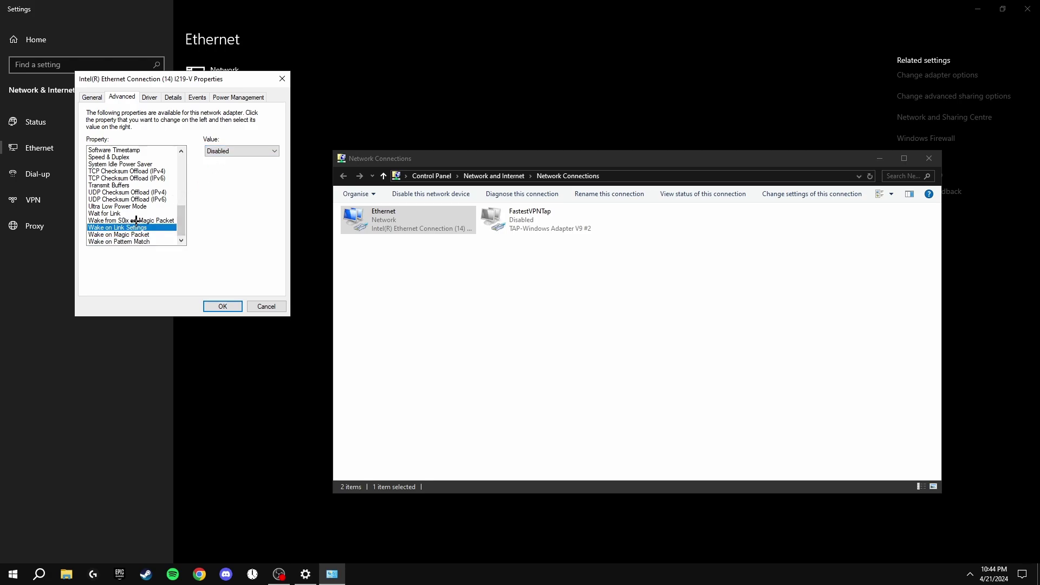
{"action": "left_click", "coordinate": [136, 220]}
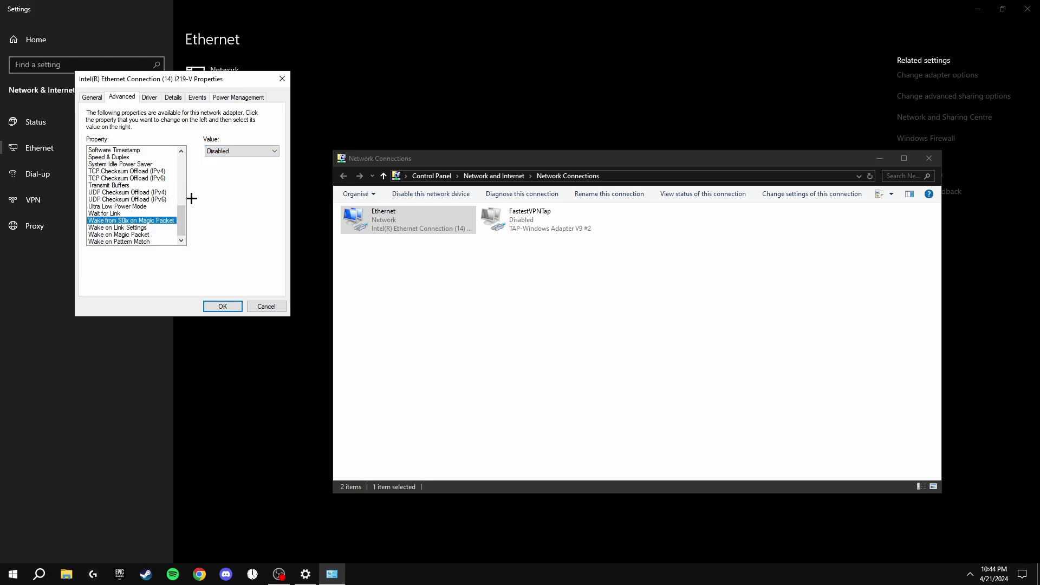
{"action": "left_click", "coordinate": [219, 307]}
{"action": "left_click", "coordinate": [929, 158]}
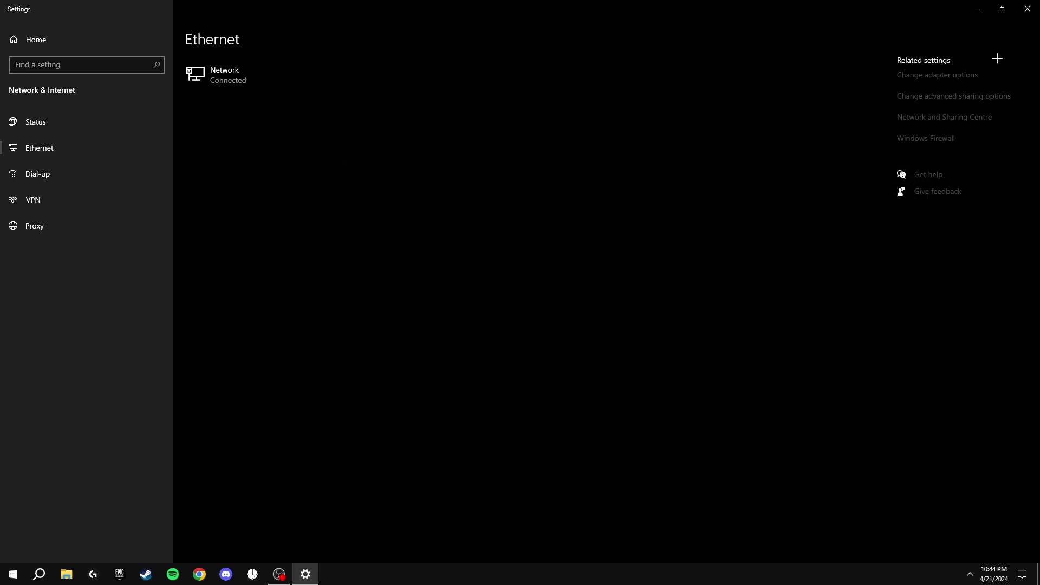
{"action": "left_click", "coordinate": [1028, 9]}
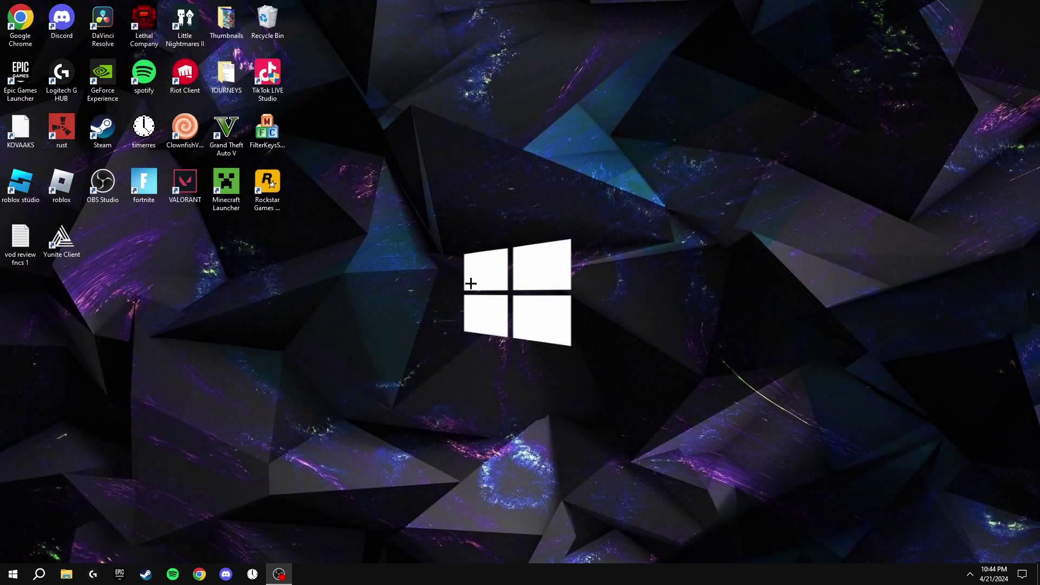